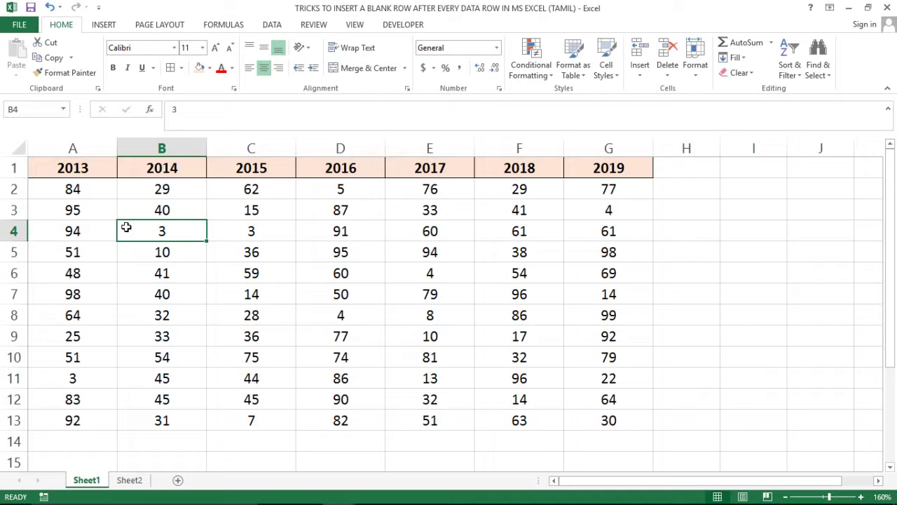
# - Check the year table's extent by selecting it from A2 down to row 13 and across
pyautogui.click(88, 190)
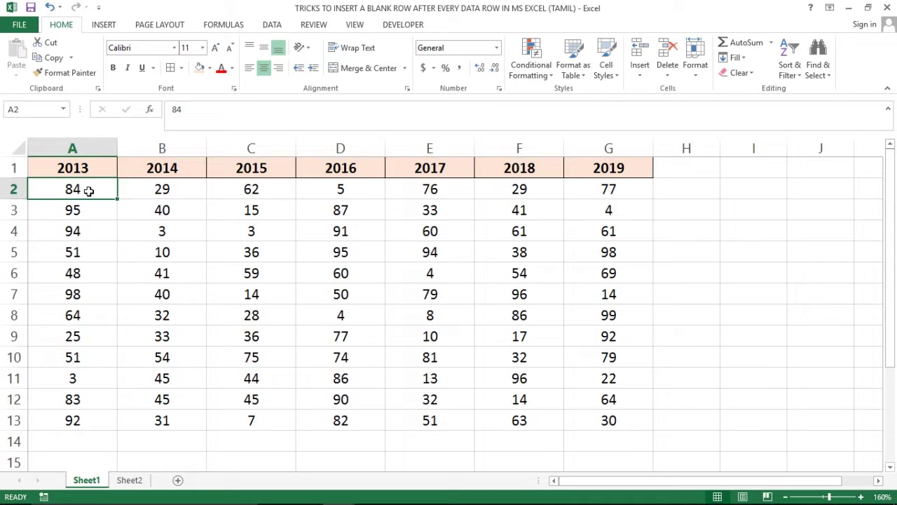
pyautogui.click(76, 224)
pyautogui.click(67, 210)
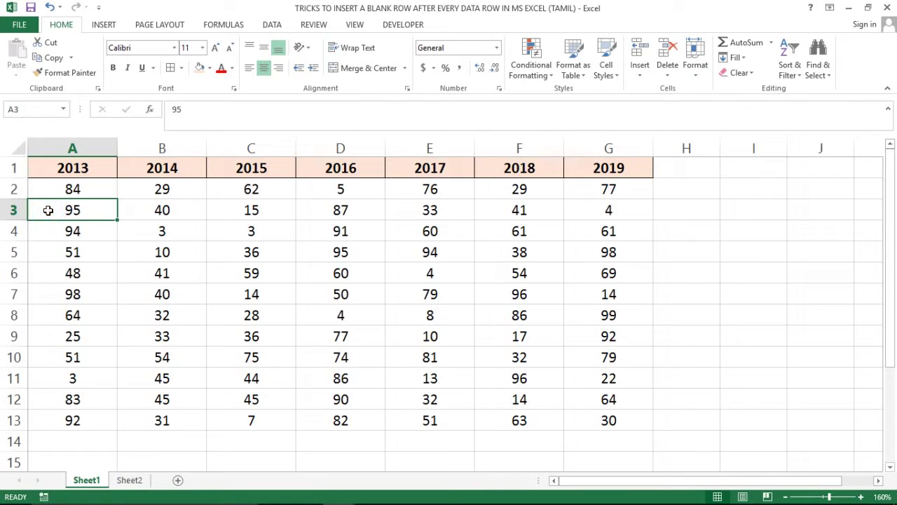
pyautogui.click(57, 191)
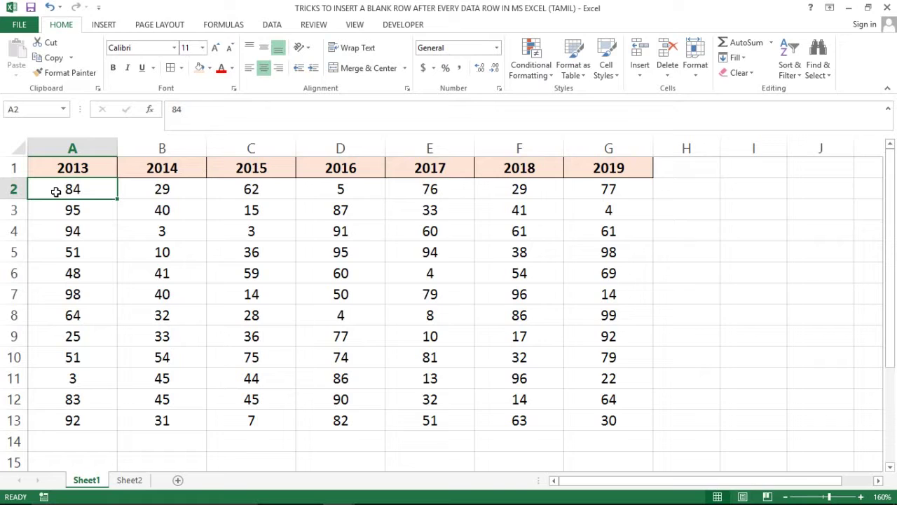
pyautogui.click(61, 216)
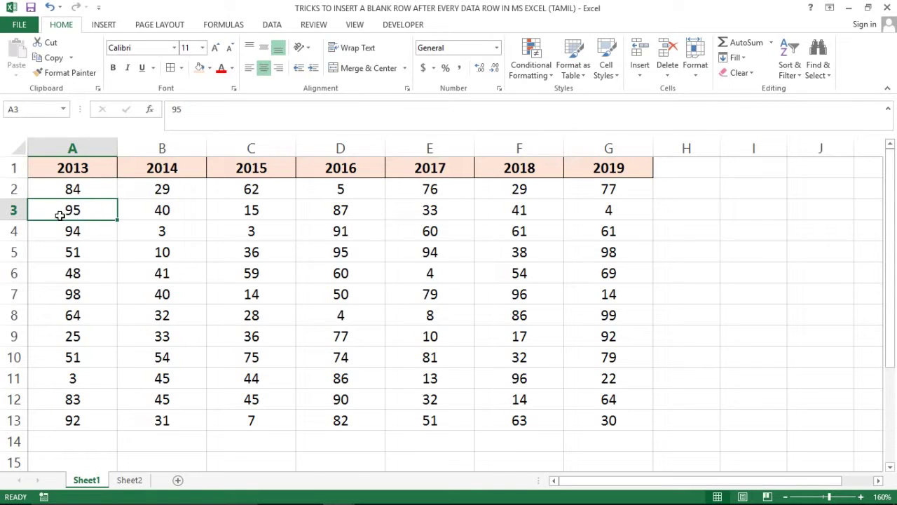
pyautogui.click(29, 232)
pyautogui.click(63, 208)
pyautogui.click(49, 186)
pyautogui.hotkey('ctrl', 'shift', 'Down')
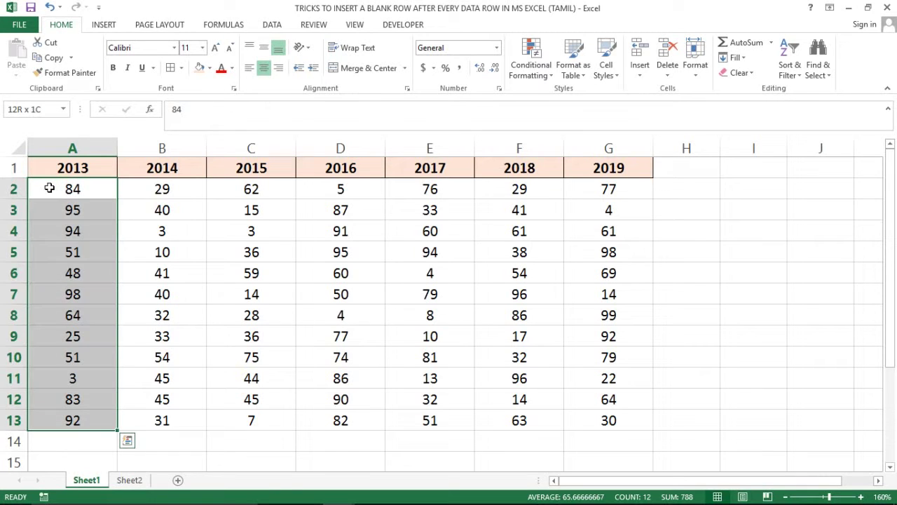
pyautogui.hotkey('ctrl', 'shift', 'Right')
pyautogui.click(49, 188)
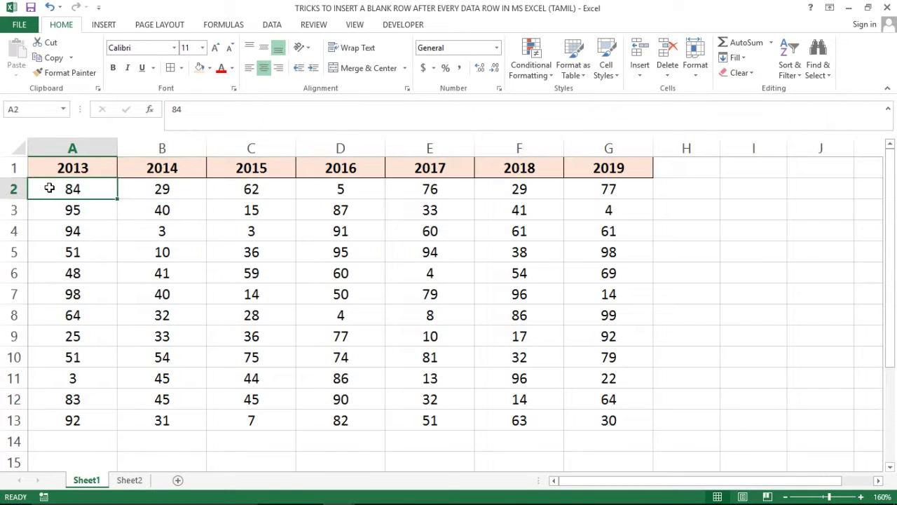
# - Insert a blank column A before the year table
pyautogui.press('Down')
pyautogui.press('Down')
pyautogui.press('Down')
pyautogui.press('Down')
pyautogui.press('Down')
pyautogui.press('Down')
pyautogui.press('Down')
pyautogui.press('Down')
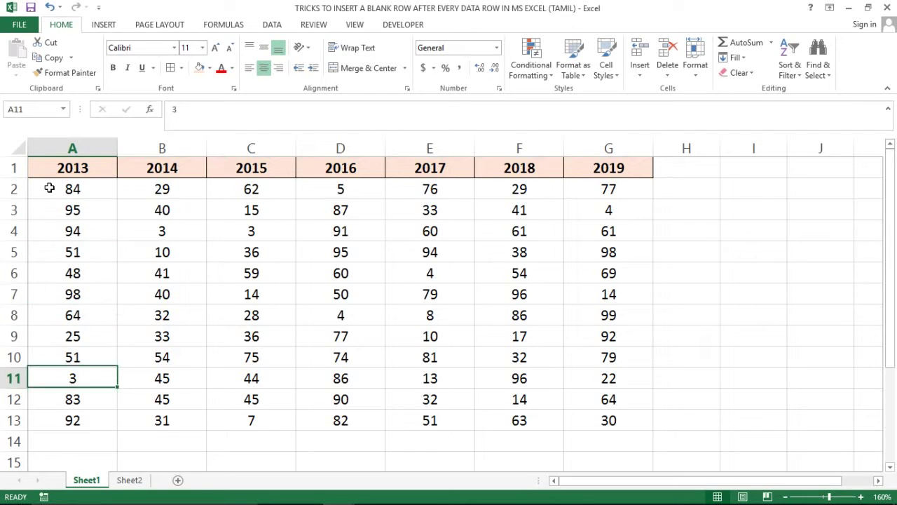
pyautogui.press('Down')
pyautogui.press('Down')
pyautogui.hotkey('ctrl', 'Home')
pyautogui.press('Down')
pyautogui.press('Up')
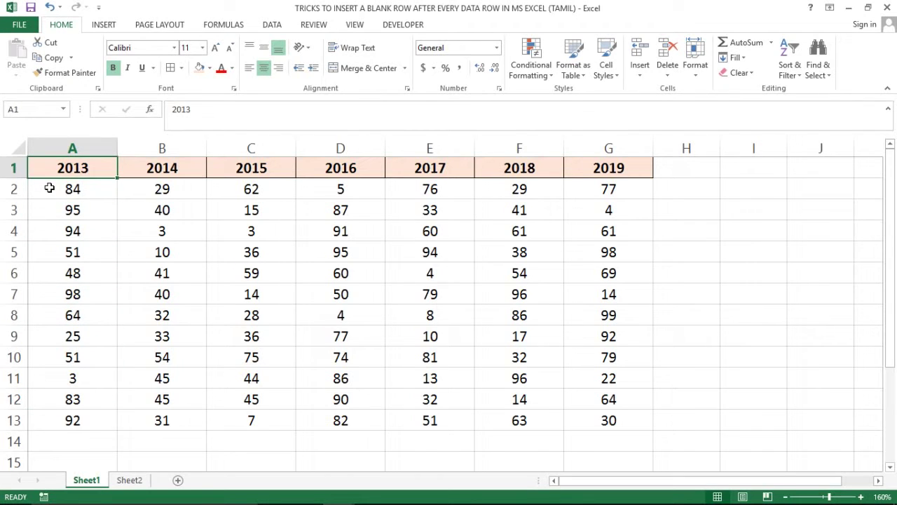
pyautogui.hotkey('ctrl', 'space')
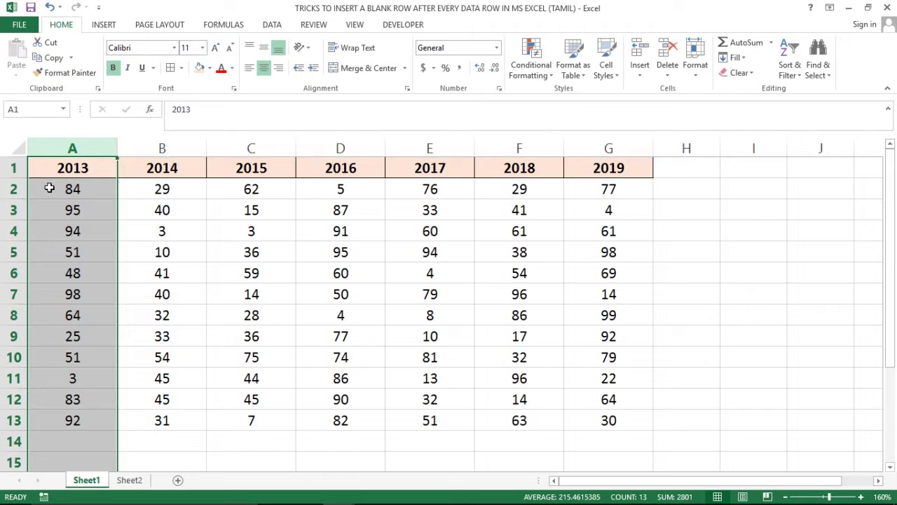
pyautogui.hotkey('ctrl', 'shift', '=')
# - Enter 1 and 2 in A2:A3 and fill the numbering down to 12 in row 13
pyautogui.press('Right')
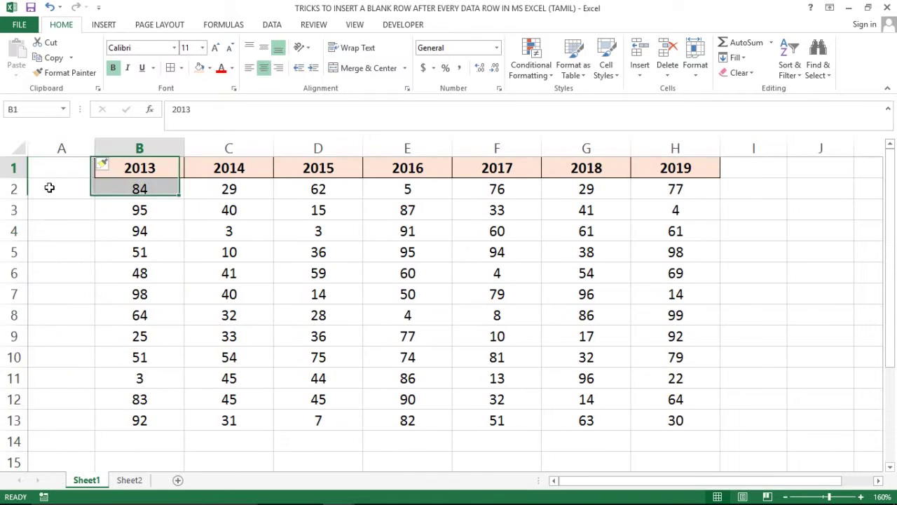
pyautogui.press('Left')
pyautogui.press('Down')
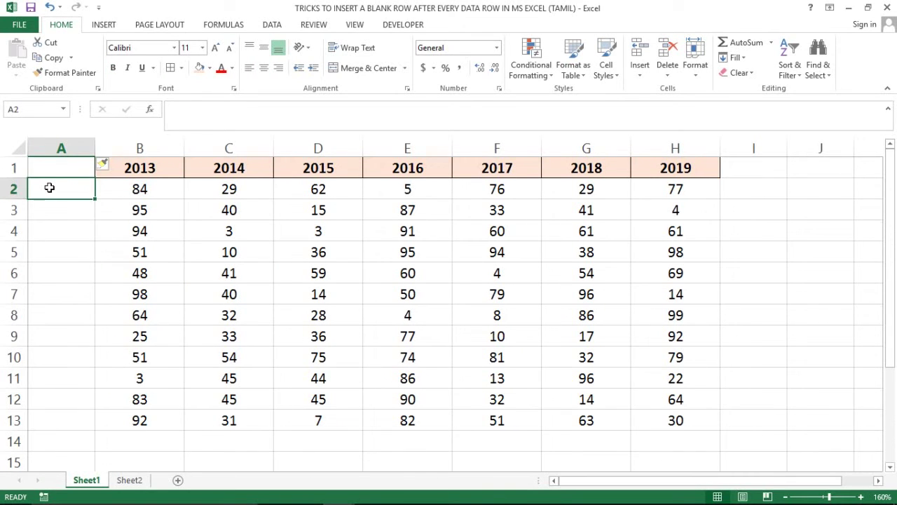
pyautogui.write('1')
pyautogui.press('Return')
pyautogui.write('2')
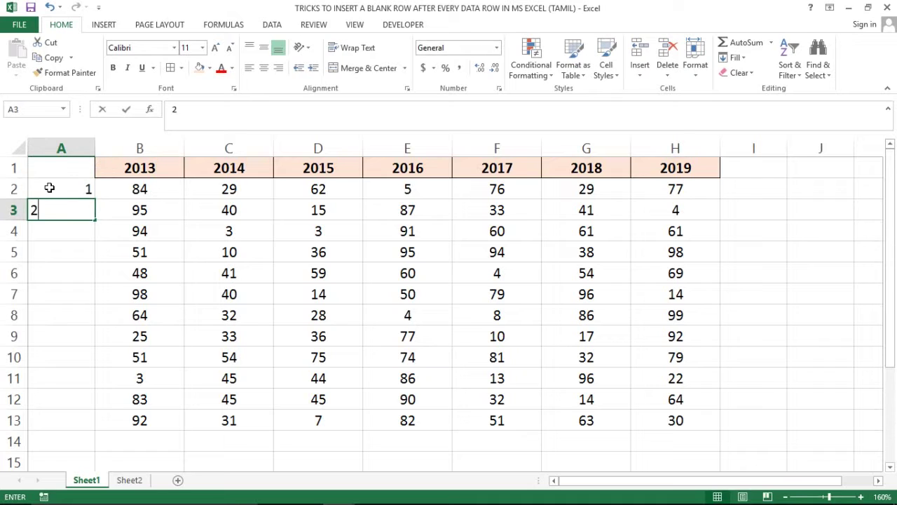
pyautogui.press('Return')
pyautogui.click(49, 188)
pyautogui.hotkey('shift', 'Down')
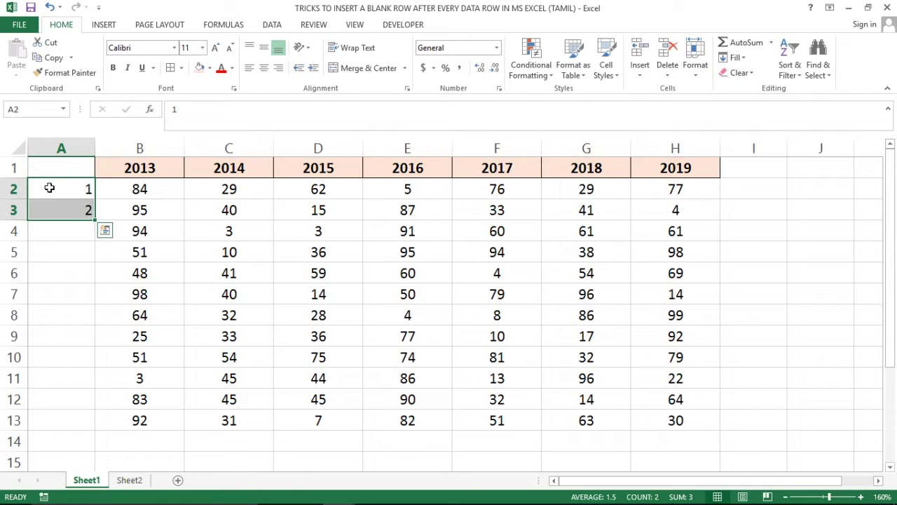
pyautogui.doubleClick(95, 220)
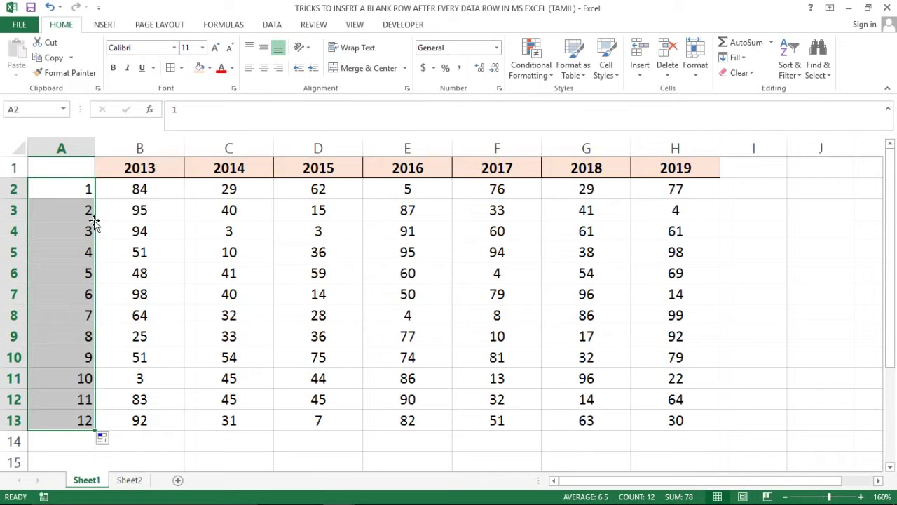
# - Copy the numbers 1–12 and paste them into A14:A25 below the table
pyautogui.hotkey('ctrl', 'c')
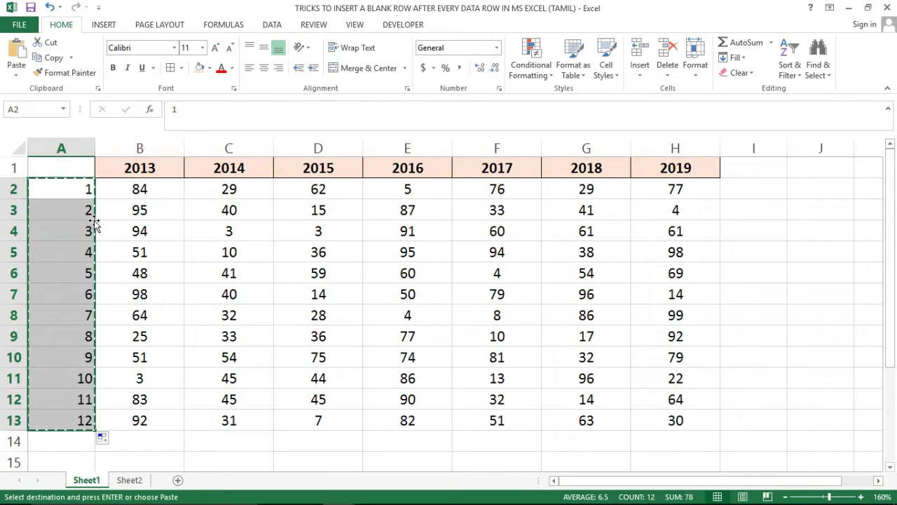
pyautogui.press('Right')
pyautogui.press('Left')
pyautogui.hotkey('ctrl', 'Down')
pyautogui.press('Down')
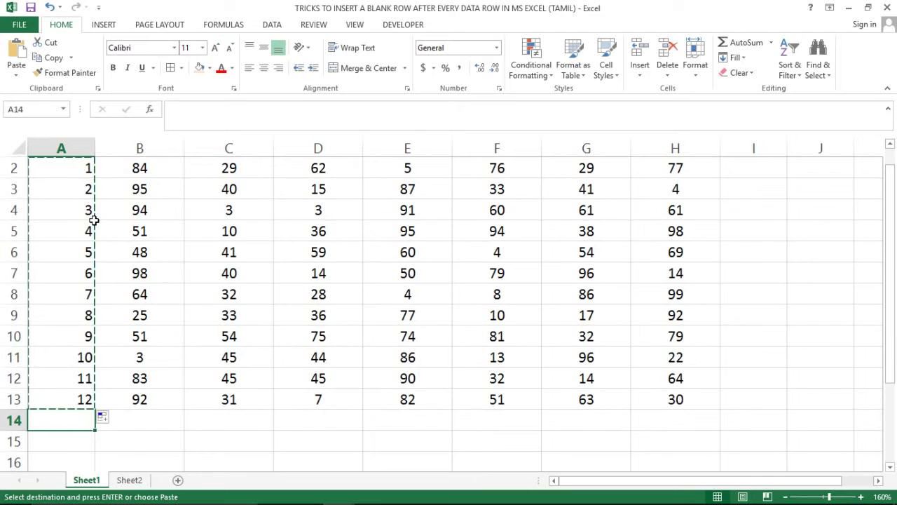
pyautogui.hotkey('ctrl', 'v')
# - Select the range A2:H25 covering the table and the pasted numbers
pyautogui.hotkey('ctrl', 'Up')
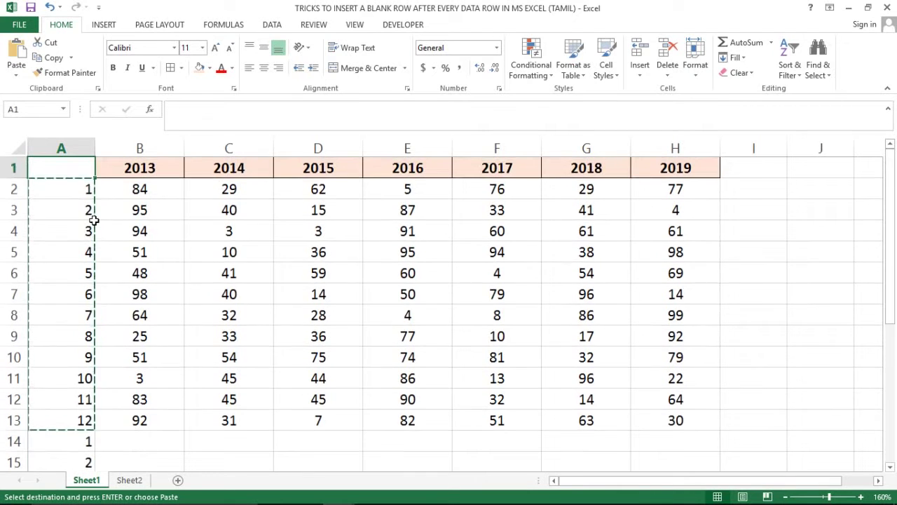
pyautogui.hotkey('ctrl', 'Down')
pyautogui.press('Down')
pyautogui.press('Down')
pyautogui.press('Up')
pyautogui.press('Up')
pyautogui.hotkey('ctrl', 'Up')
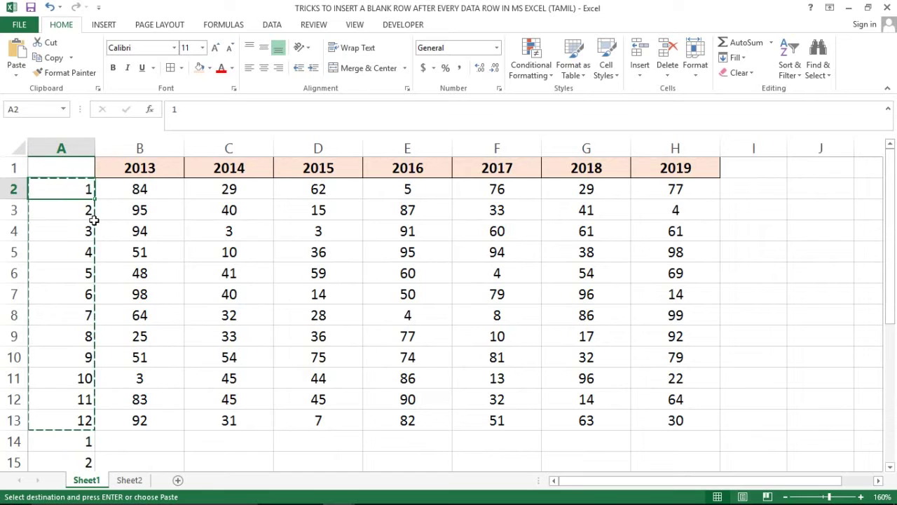
pyautogui.press('Escape')
pyautogui.press('Right')
pyautogui.press('Left')
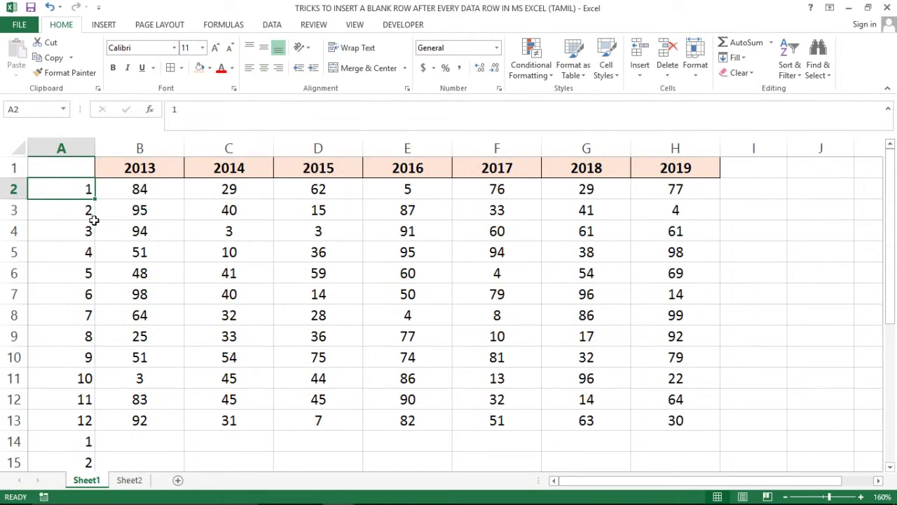
pyautogui.press('Right')
pyautogui.press('Left')
pyautogui.hotkey('shift', 'Right')
pyautogui.hotkey('shift', 'Right')
pyautogui.hotkey('shift', 'Right')
pyautogui.hotkey('shift', 'Right')
pyautogui.hotkey('shift', 'Right')
pyautogui.hotkey('shift', 'Right')
pyautogui.hotkey('shift', 'Right')
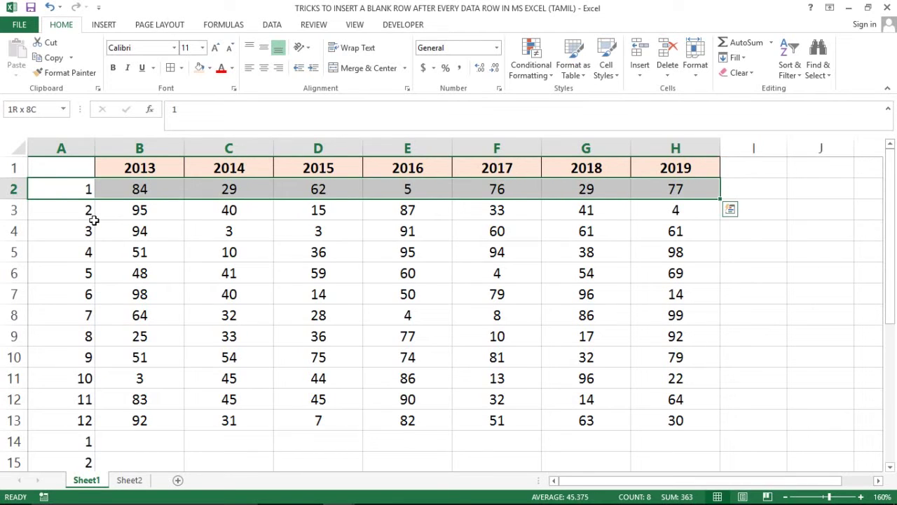
pyautogui.hotkey('ctrl', 'shift', 'Down')
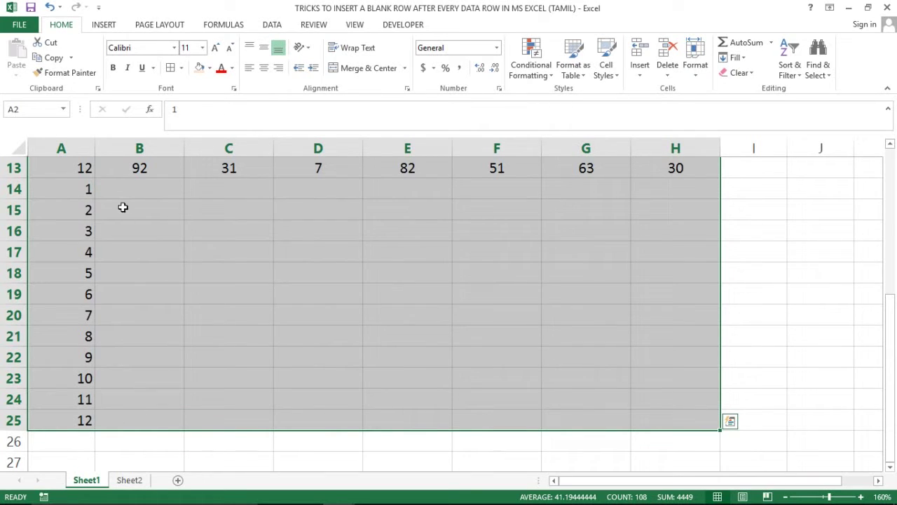
# - Sort A2:H25 by Column A smallest to largest, keeping row 2 in the sort
pyautogui.click(283, 26)
pyautogui.click(314, 54)
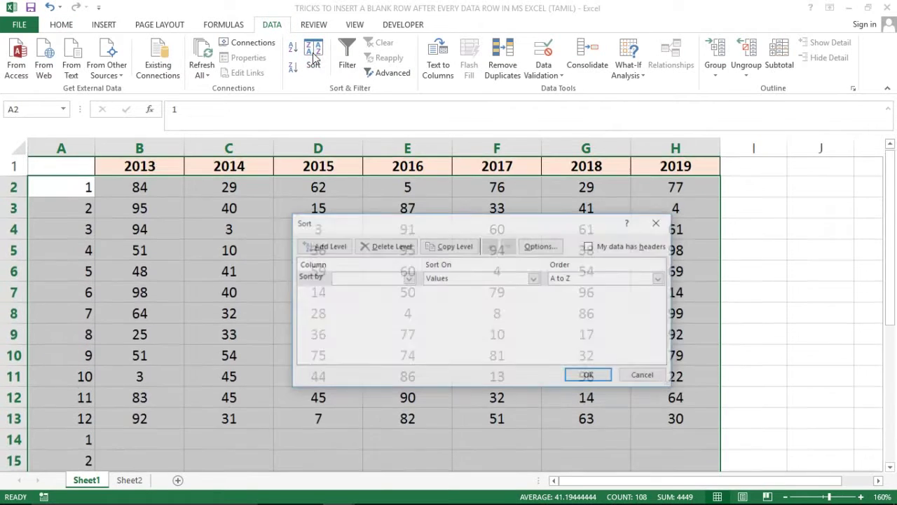
pyautogui.click(591, 247)
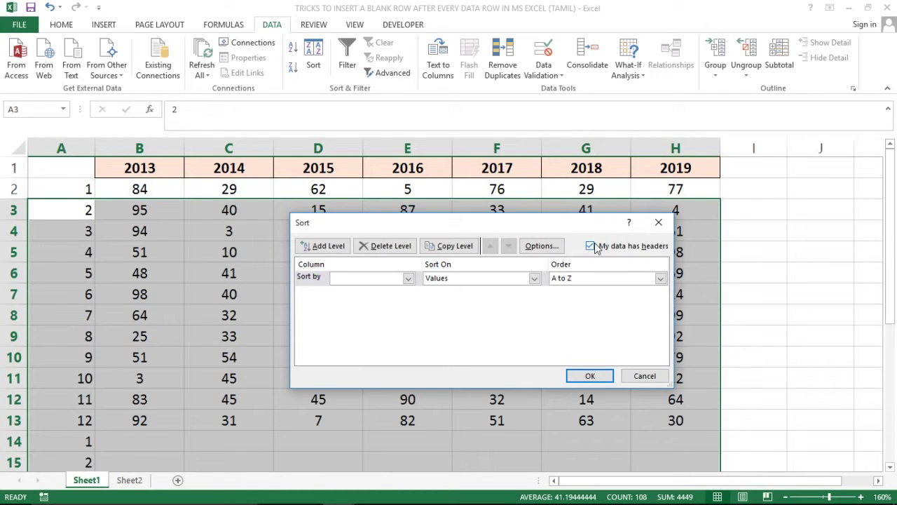
pyautogui.click(591, 246)
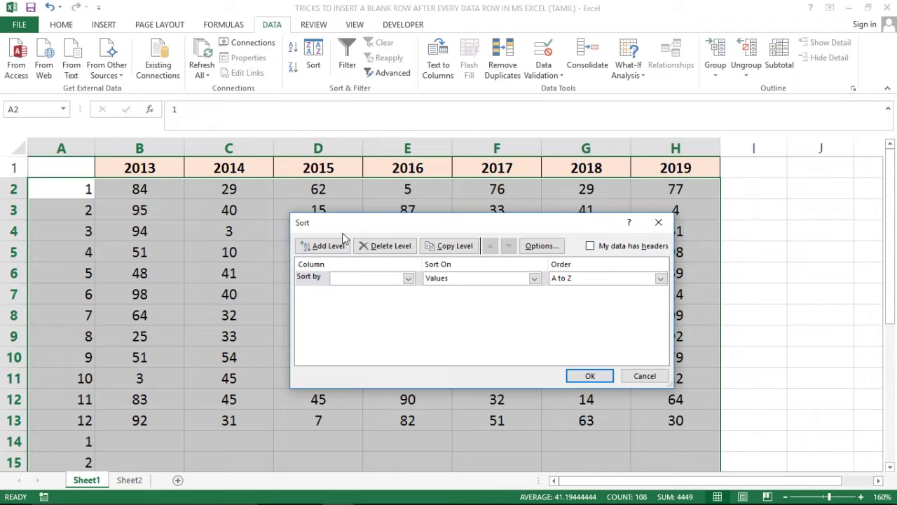
pyautogui.click(408, 278)
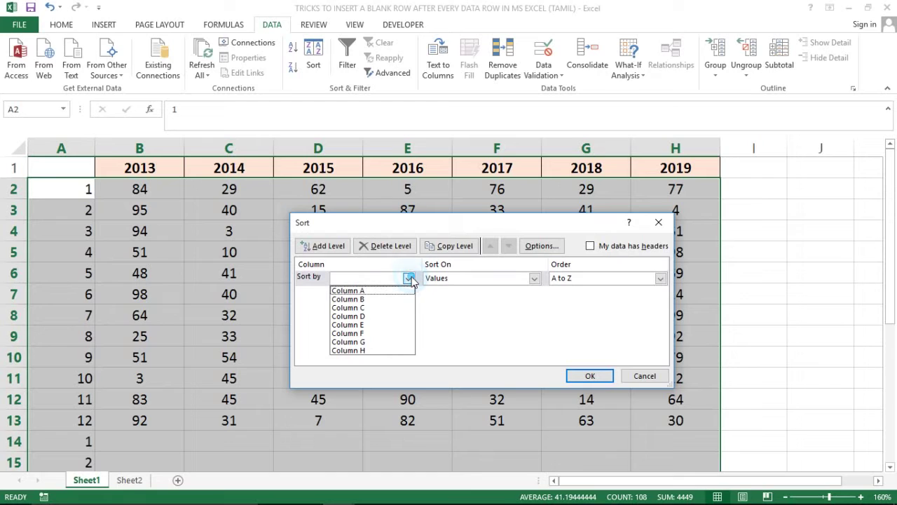
pyautogui.click(355, 292)
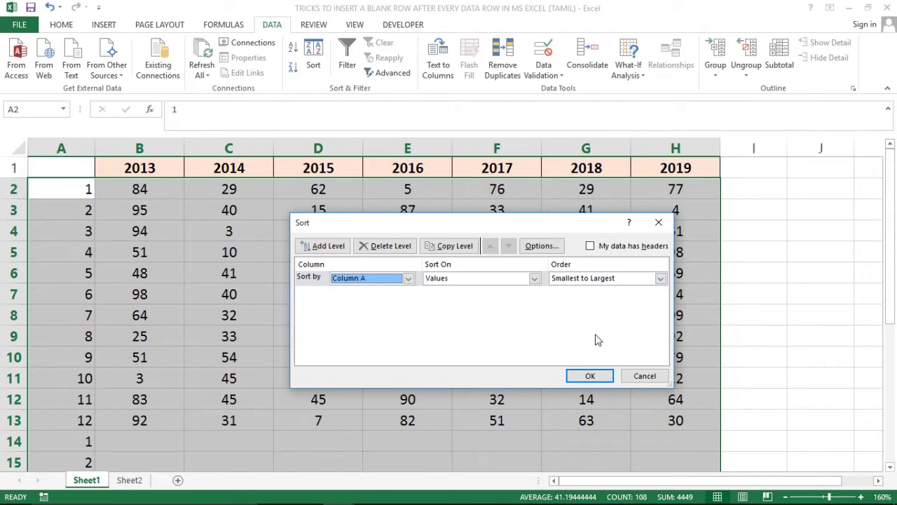
pyautogui.click(589, 376)
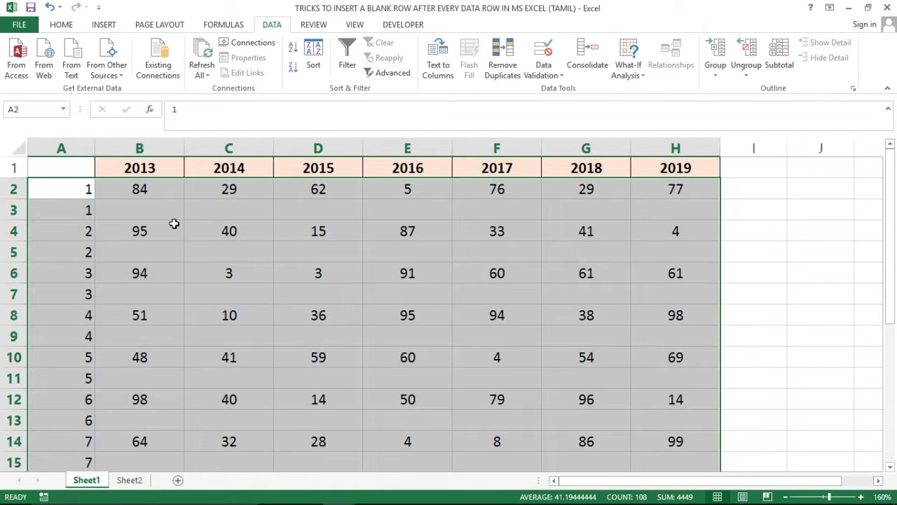
pyautogui.click(171, 214)
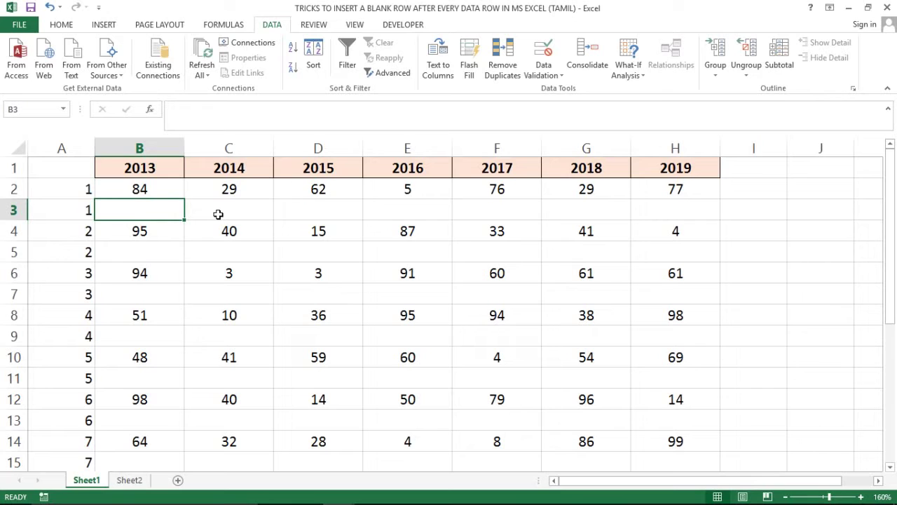
pyautogui.hotkey('shift', 'space')
pyautogui.press('Home')
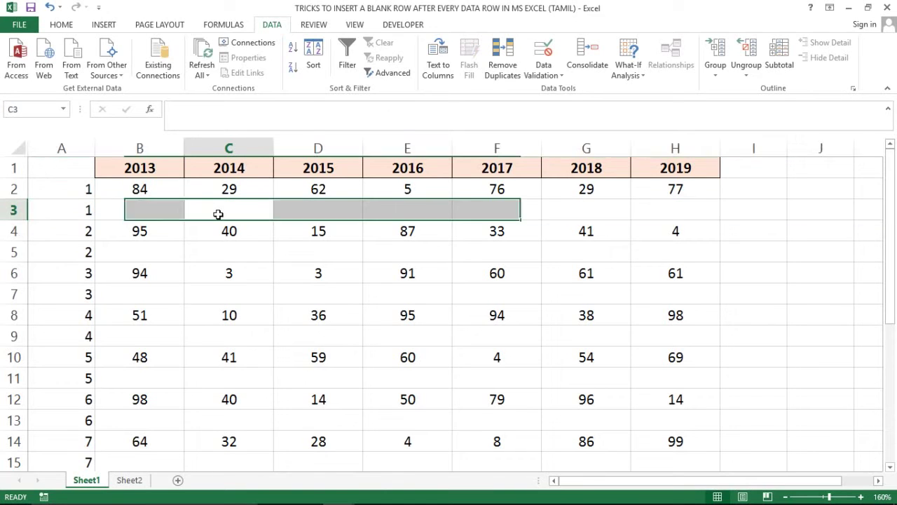
pyautogui.hotkey('ctrl', 'space')
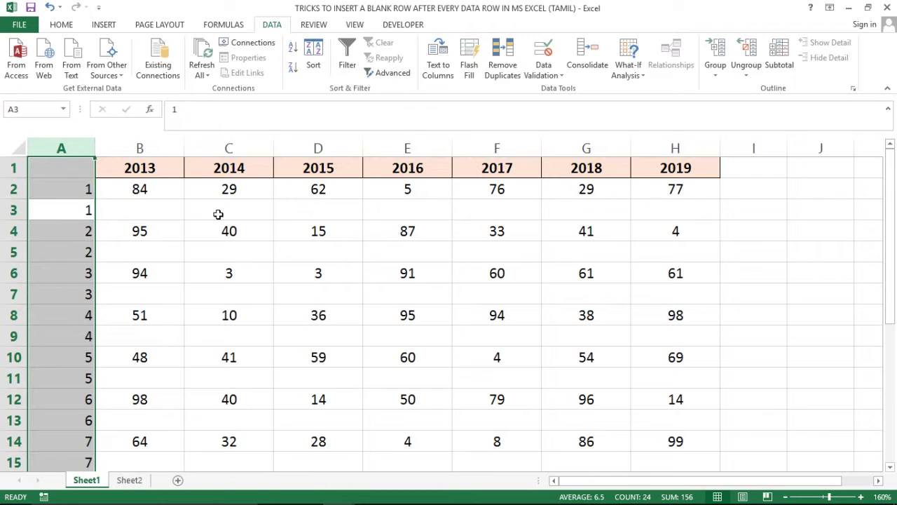
pyautogui.hotkey('ctrl', '-')
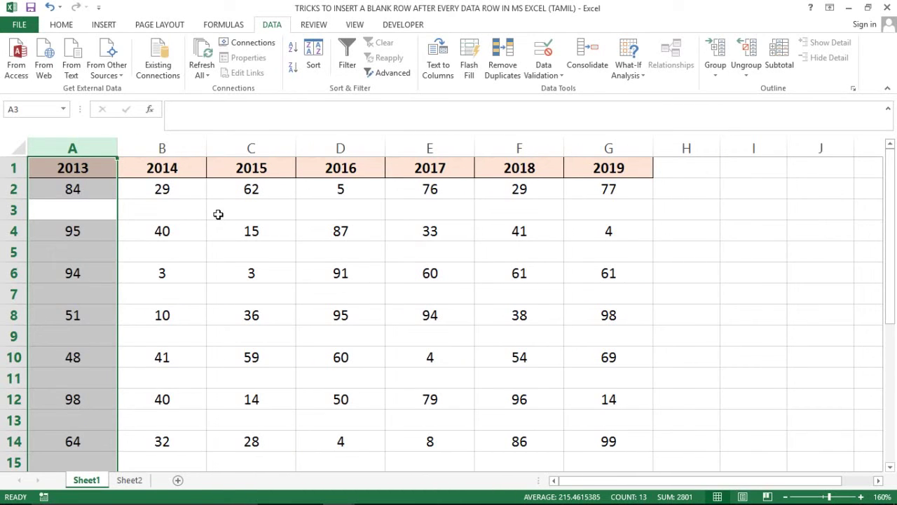
pyautogui.hotkey('shift', 'BackSpace')
pyautogui.press('Down')
pyautogui.press('Up')
pyautogui.hotkey('shift', 'space')
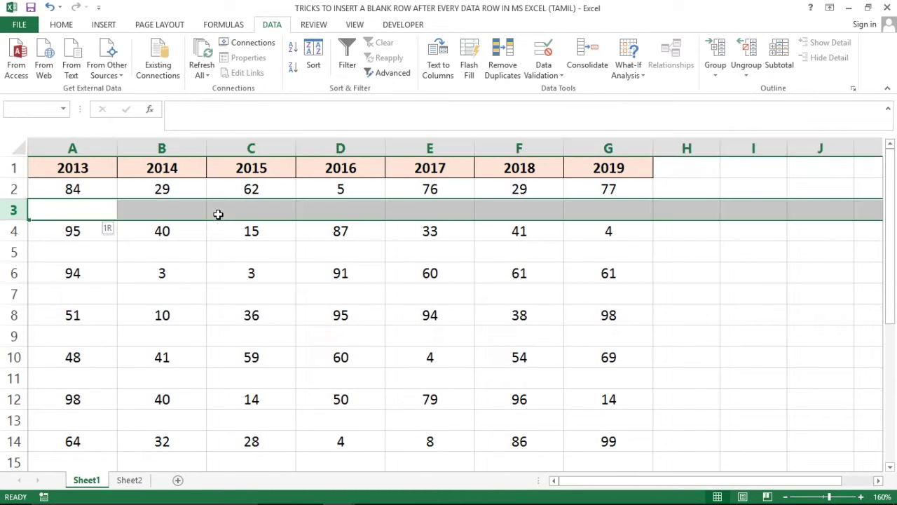
pyautogui.press('Down')
pyautogui.press('Down')
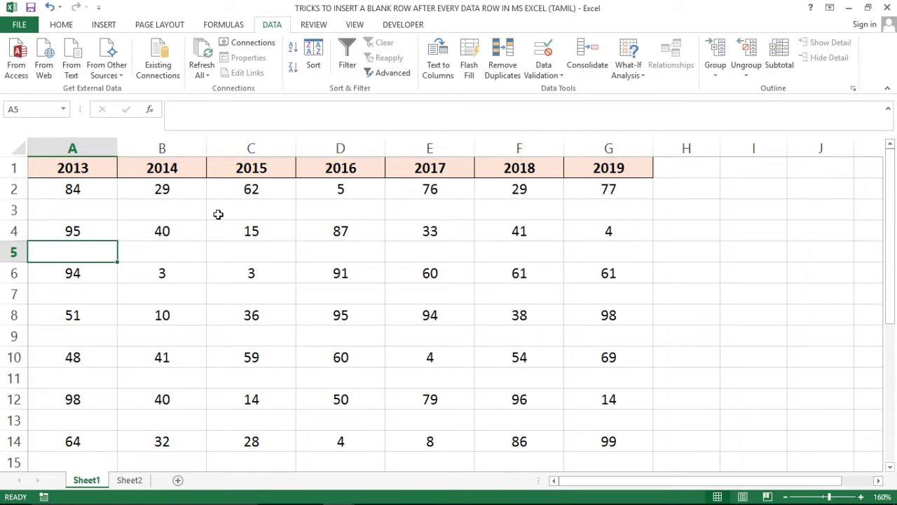
pyautogui.hotkey('shift', 'space')
pyautogui.press('Down')
pyautogui.press('Down')
pyautogui.hotkey('shift', 'space')
pyautogui.press('Down')
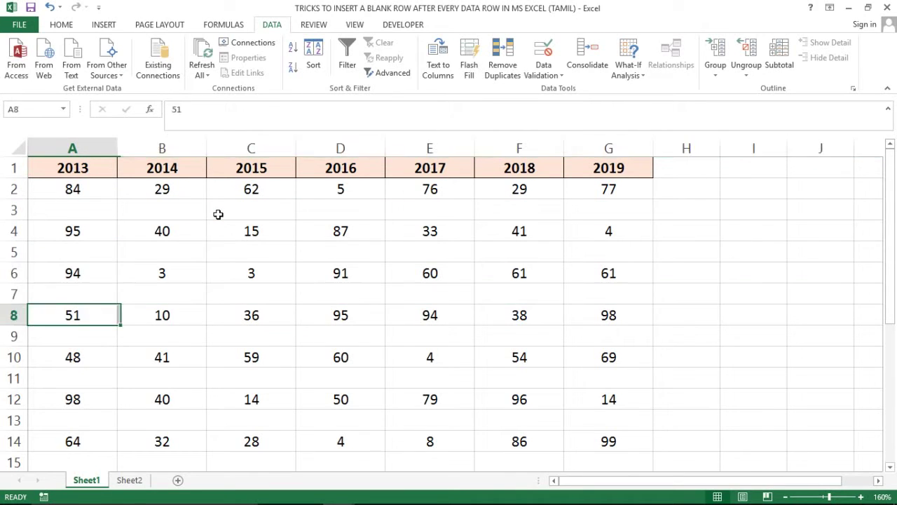
pyautogui.press('Down')
pyautogui.hotkey('shift', 'space')
pyautogui.press('Down')
pyautogui.press('Down')
pyautogui.hotkey('shift', 'space')
pyautogui.press('Left')
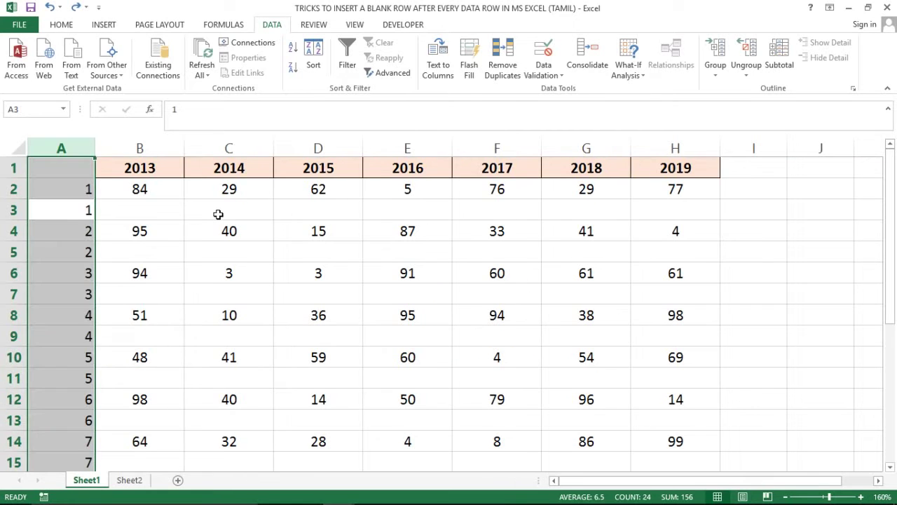
# - Undo the sort so the year data sits in contiguous rows again
pyautogui.press('Right')
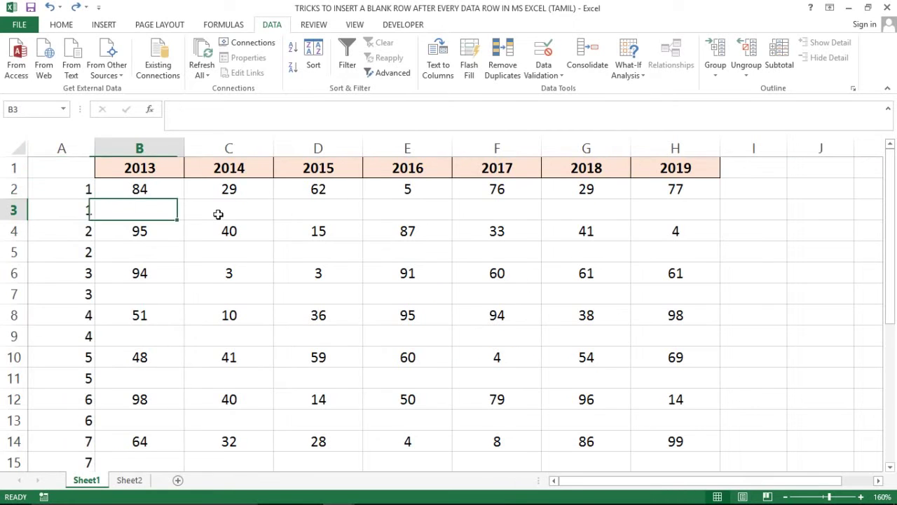
pyautogui.press('Left')
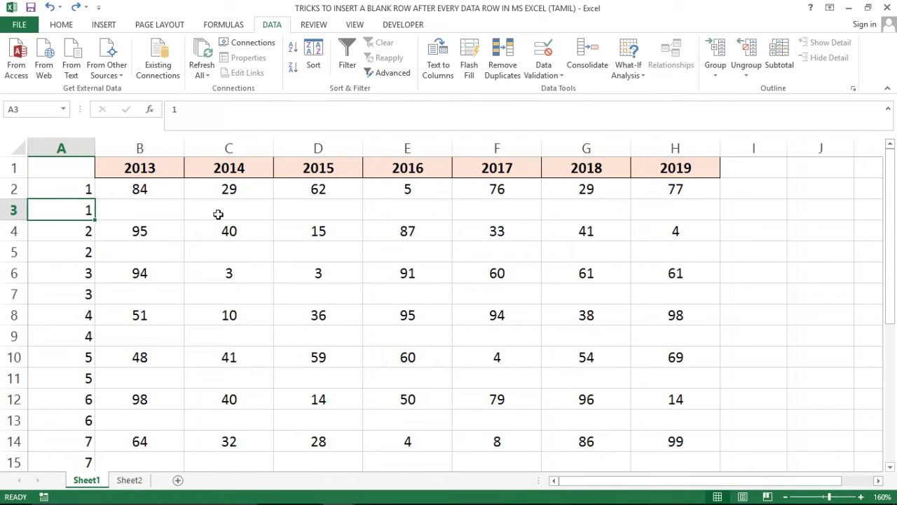
pyautogui.hotkey('ctrl', 'z')
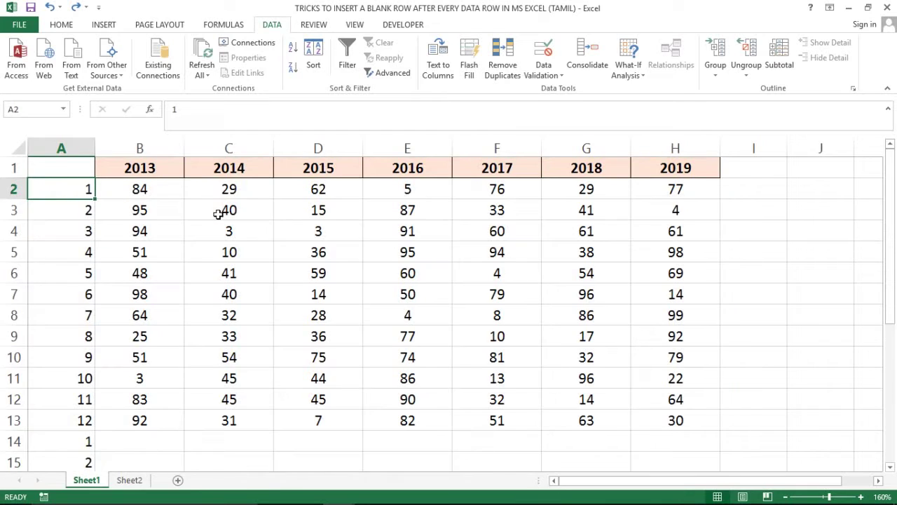
# - Copy the helper numbers A14:A25 and paste them as a new 1–12 run at A26:A37
pyautogui.press('Down')
pyautogui.press('Right')
pyautogui.hotkey('ctrl', 'Down')
pyautogui.press('Left')
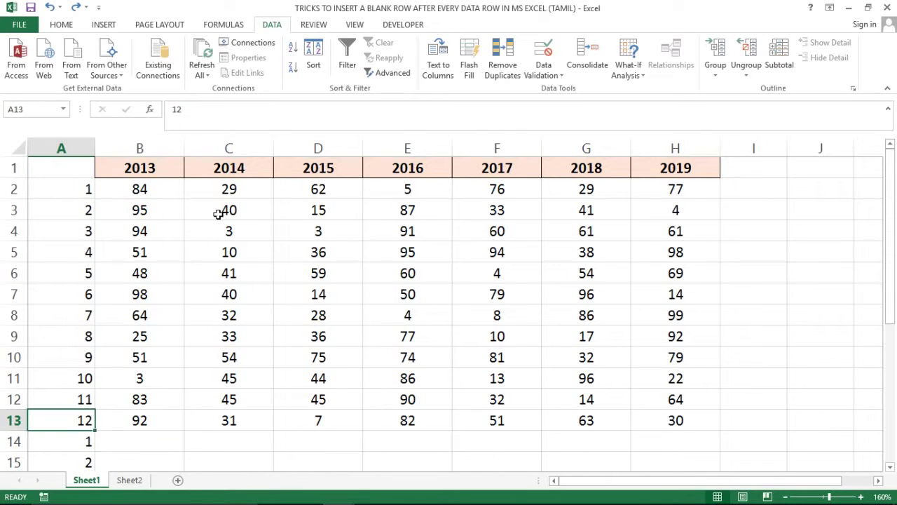
pyautogui.press('Down')
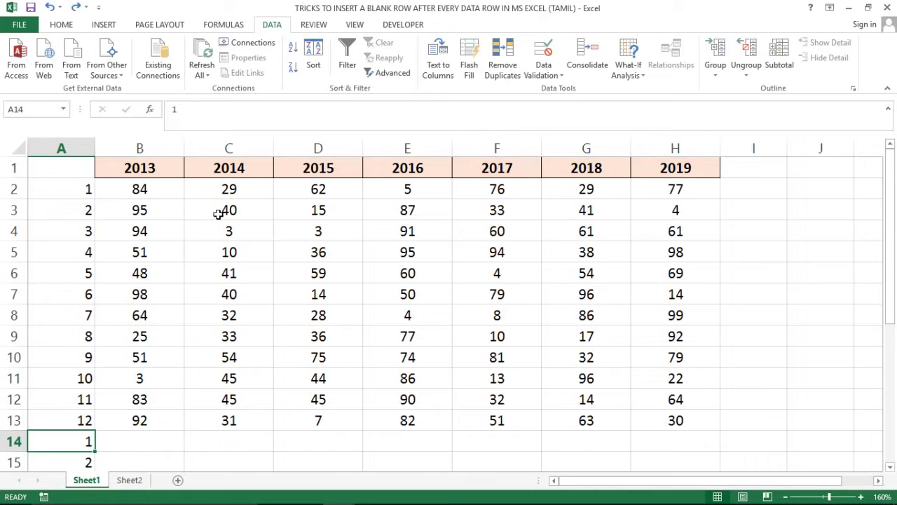
pyautogui.hotkey('ctrl', 'shift', 'Down')
pyautogui.hotkey('ctrl', 'c')
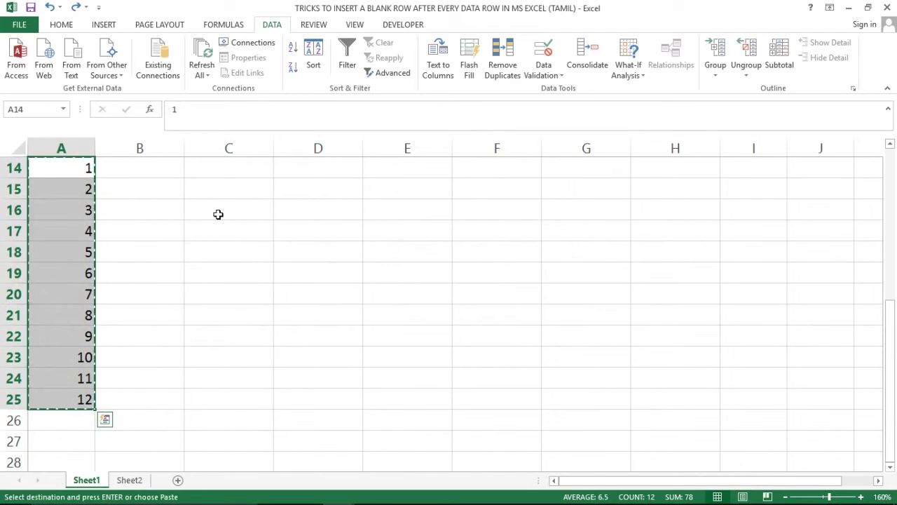
pyautogui.hotkey('ctrl', 'Down')
pyautogui.press('Down')
pyautogui.hotkey('ctrl', 'v')
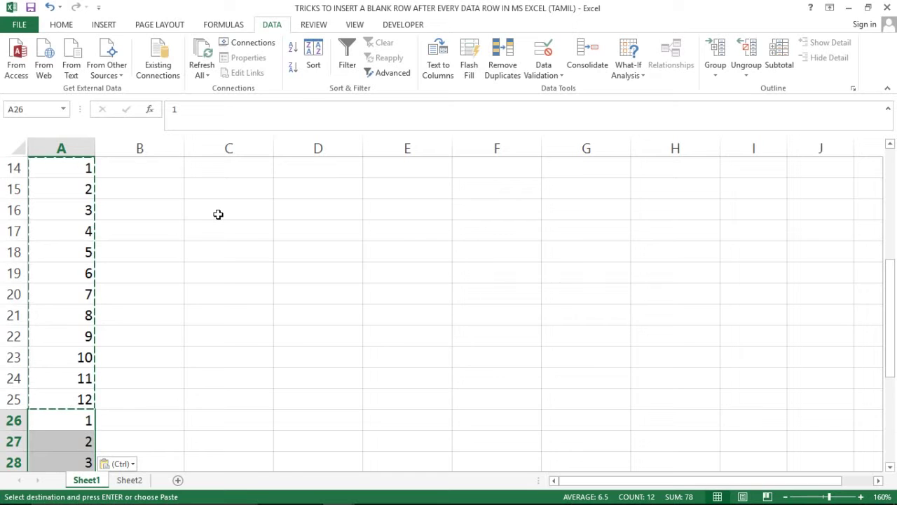
# - Select the whole block A2:H37
pyautogui.press('Down')
pyautogui.press('Down')
pyautogui.press('Down')
pyautogui.press('Down')
pyautogui.hotkey('ctrl', 'Home')
pyautogui.press('Down')
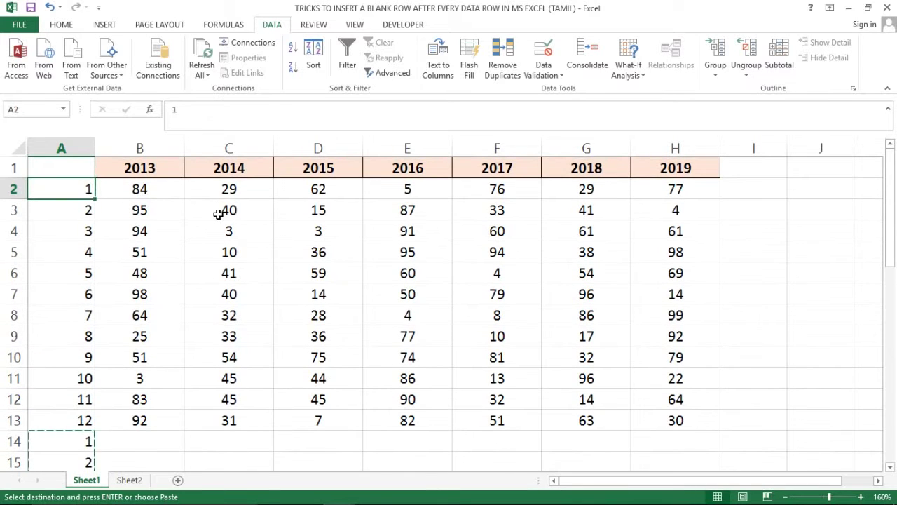
pyautogui.hotkey('ctrl', 'shift', 'Right')
pyautogui.hotkey('ctrl', 'shift', 'Down')
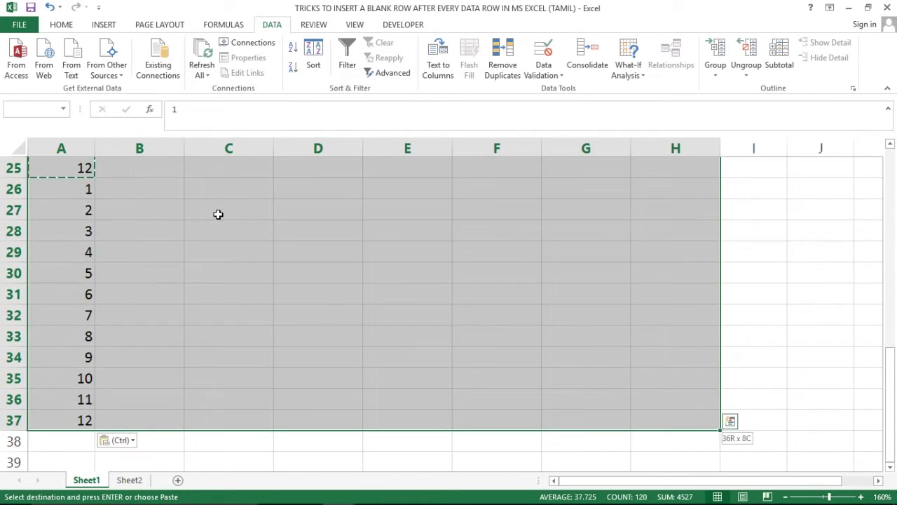
pyautogui.hotkey('alt', 'a')
pyautogui.press('s')
pyautogui.press('s')
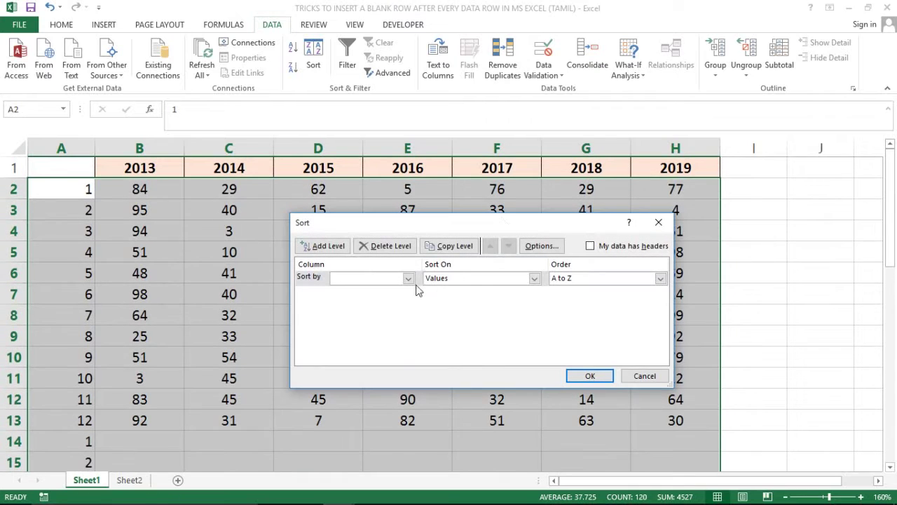
pyautogui.click(408, 278)
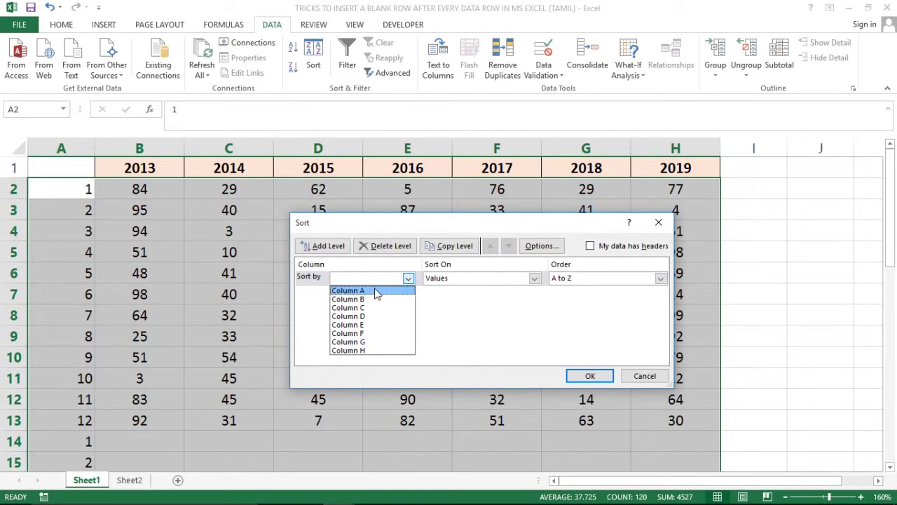
pyautogui.click(376, 292)
pyautogui.click(589, 375)
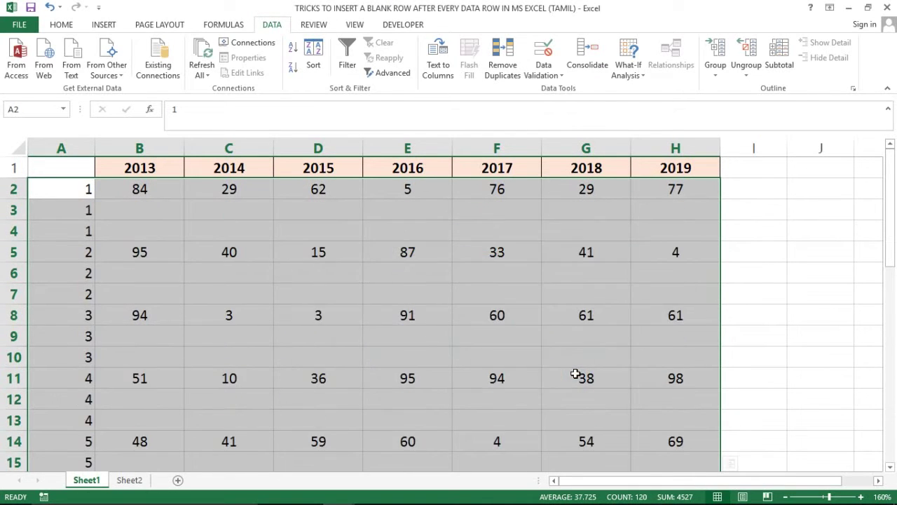
pyautogui.click(202, 208)
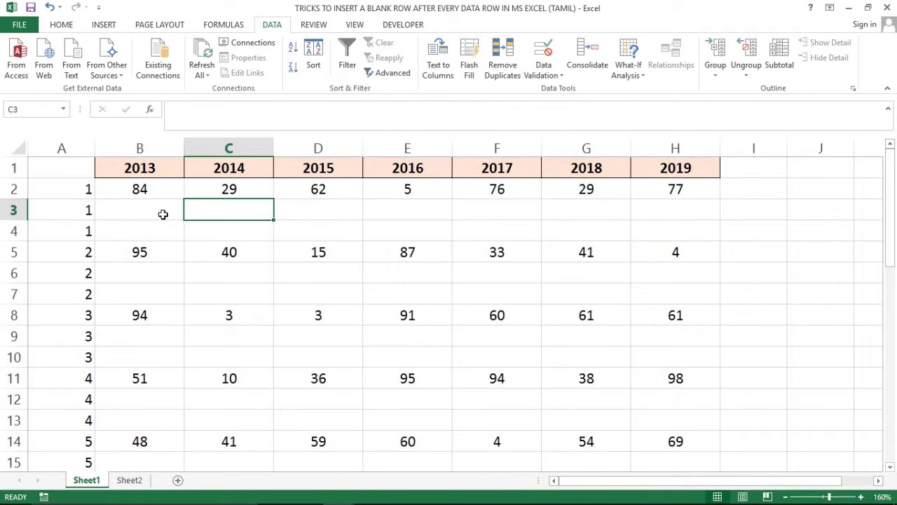
pyautogui.click(163, 214)
pyautogui.press('Home')
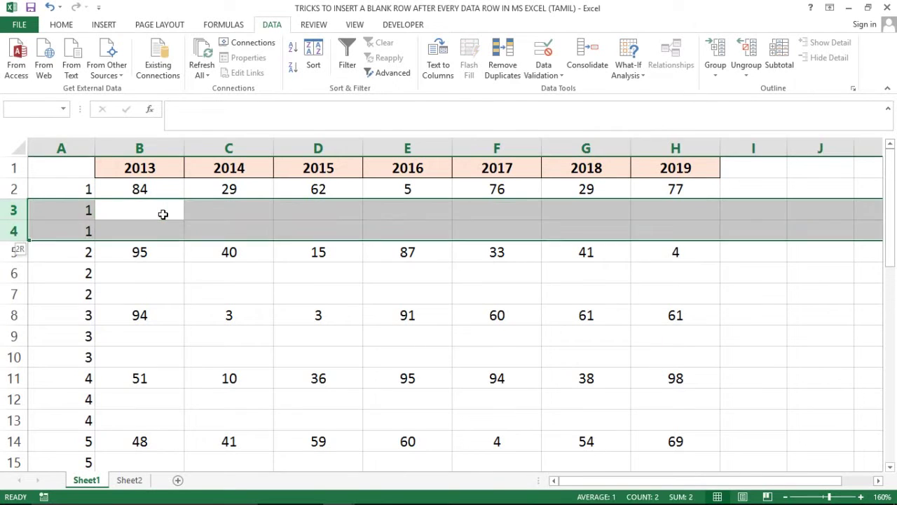
# - Undo the sort and select the helper number run A26:A37
pyautogui.hotkey('ctrl', 'z')
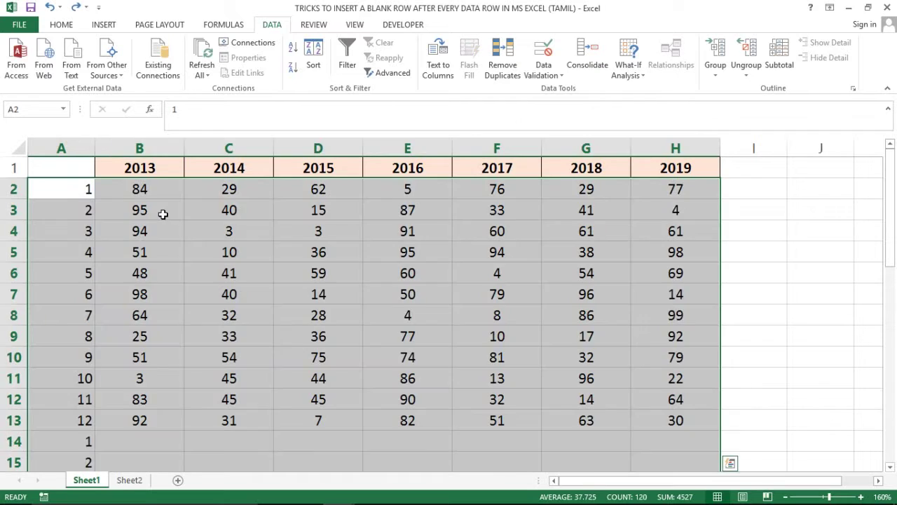
pyautogui.hotkey('ctrl', 'Down')
pyautogui.press('Down')
pyautogui.scroll(-1, 162, 214)
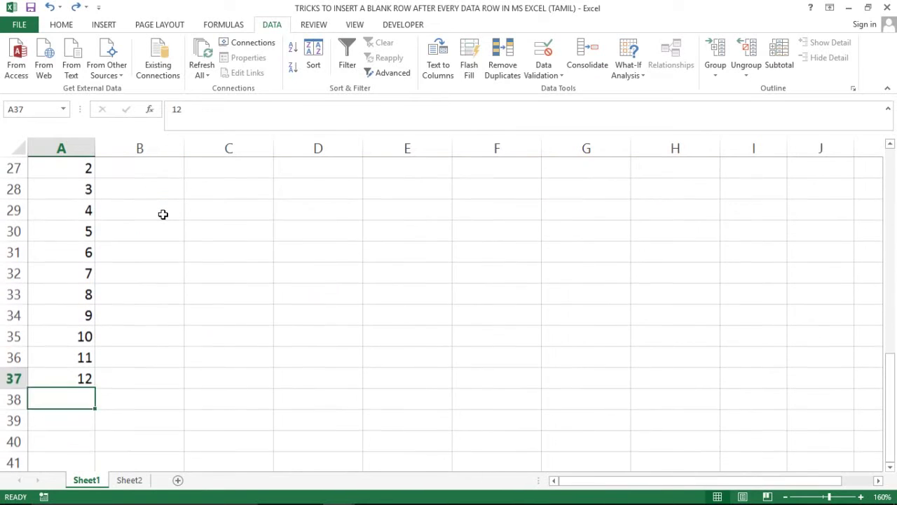
pyautogui.press('Up')
pyautogui.press('Right')
pyautogui.press('Up')
pyautogui.press('Up')
pyautogui.press('Up')
pyautogui.press('Up')
pyautogui.press('Left')
pyautogui.press('Up')
pyautogui.press('Up')
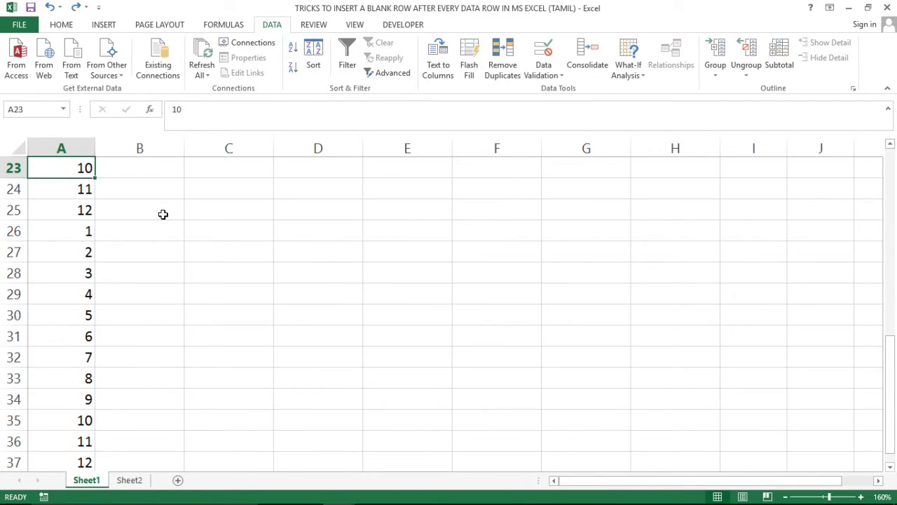
pyautogui.press('Down')
pyautogui.press('Down')
pyautogui.press('Down')
pyautogui.hotkey('ctrl', 'shift', 'Down')
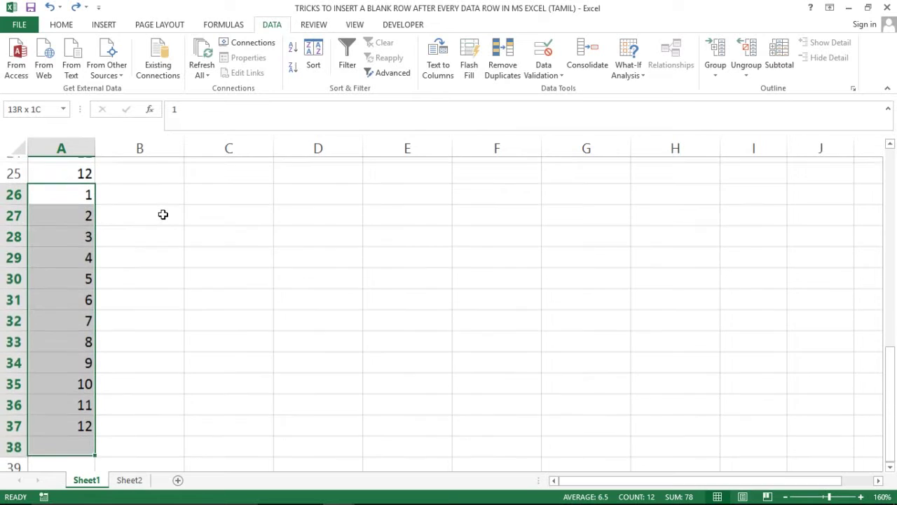
# - Copy the numbers 1–12 and paste them at A38:A49
pyautogui.hotkey('ctrl', 'c')
pyautogui.press('Down')
pyautogui.hotkey('ctrl', 'Down')
pyautogui.press('Down')
pyautogui.press('Down')
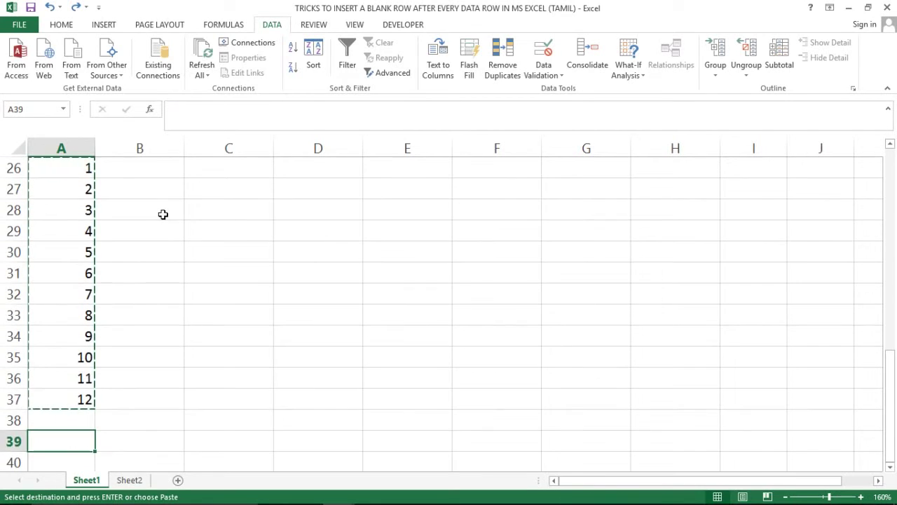
pyautogui.press('Up')
pyautogui.press('Up')
pyautogui.press('Down')
pyautogui.hotkey('ctrl', 'v')
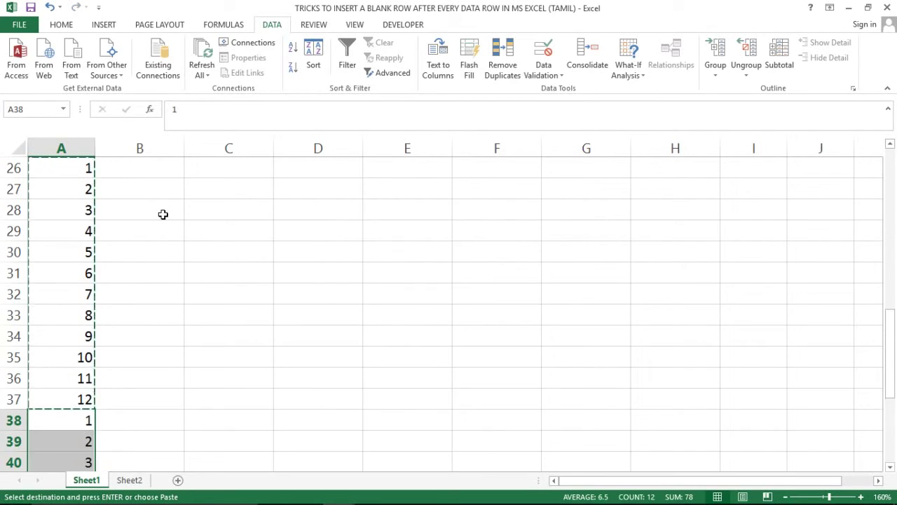
# - Select the whole block A2:H49
pyautogui.hotkey('ctrl', 'Home')
pyautogui.press('Down')
pyautogui.hotkey('ctrl', 'shift', 'Right')
pyautogui.hotkey('ctrl', 'shift', 'Down')
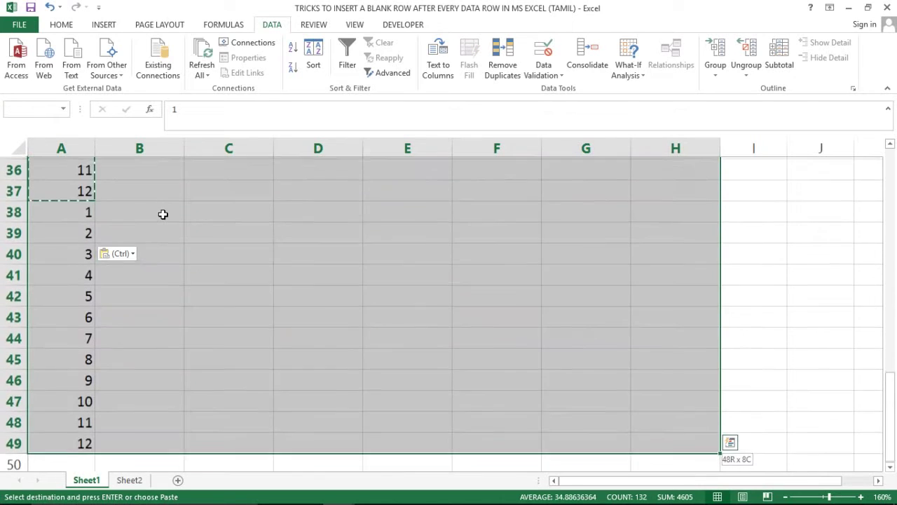
pyautogui.hotkey('alt', 'd')
# - Sort A2:H49 by Column A, smallest to largest
pyautogui.press('s')
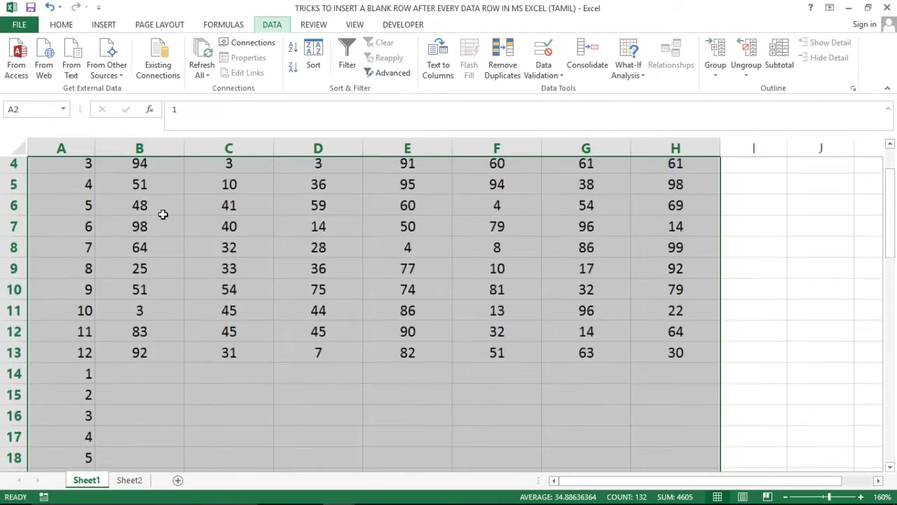
pyautogui.click(384, 283)
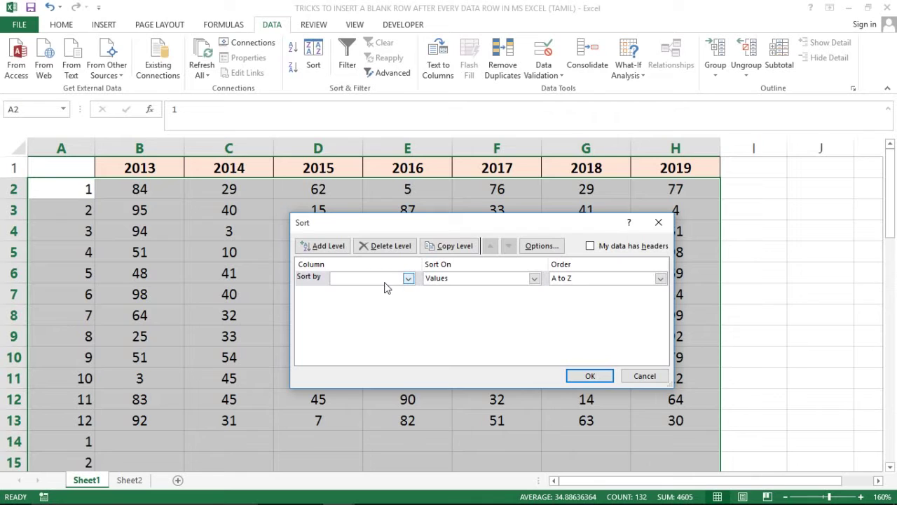
pyautogui.click(382, 285)
pyautogui.click(361, 290)
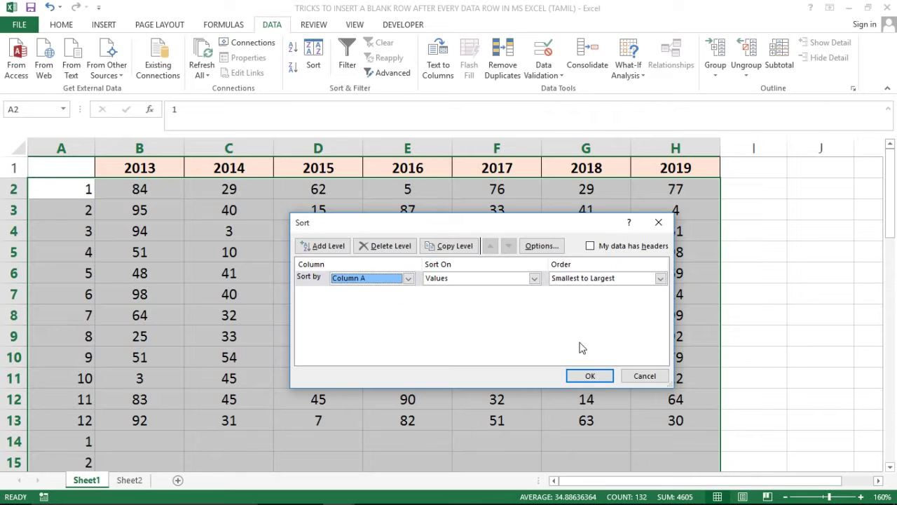
pyautogui.click(591, 376)
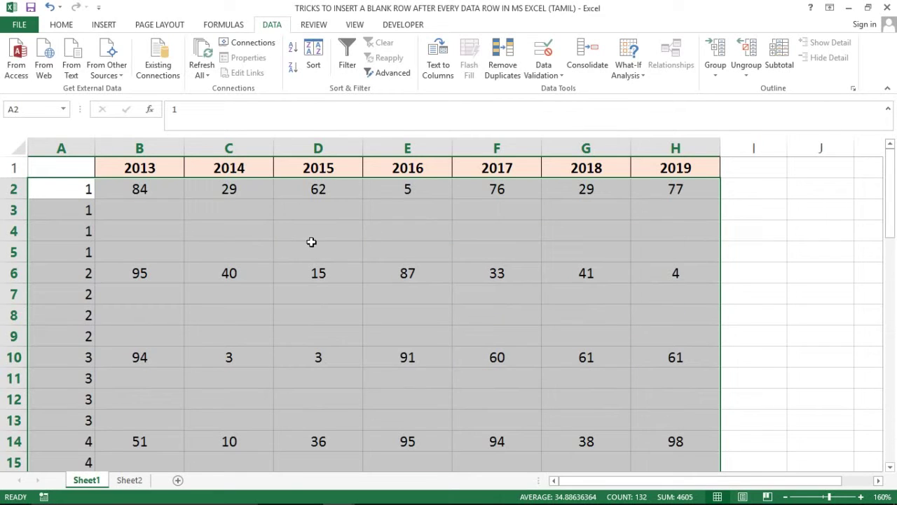
# - Delete helper column A and check that blank rows 3–5 span the whole table
pyautogui.click(77, 143)
pyautogui.hotkey('ctrl', '-')
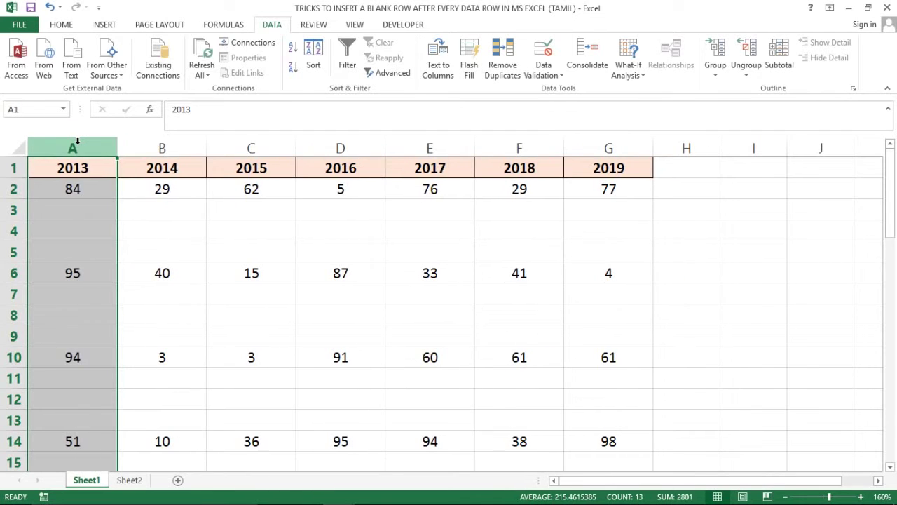
pyautogui.press('Right')
pyautogui.press('Left')
pyautogui.press('Down')
pyautogui.press('Down')
pyautogui.hotkey('shift', 'Down')
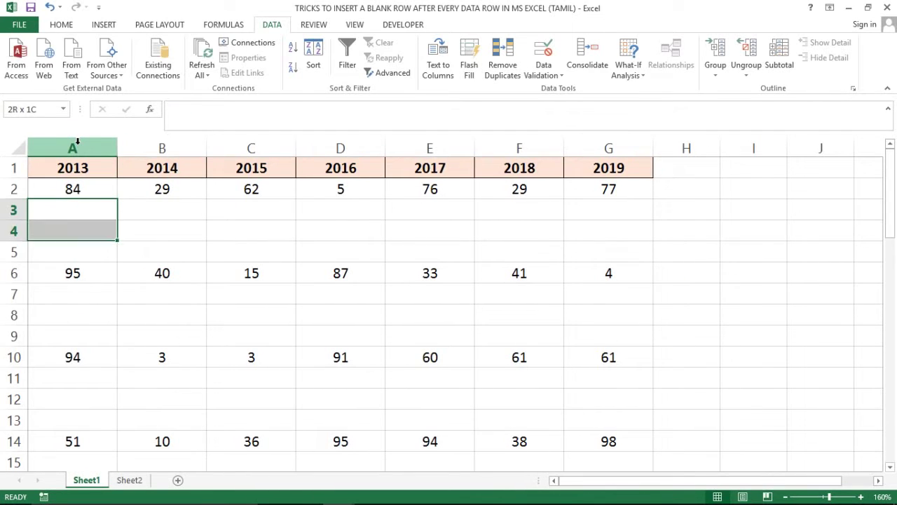
pyautogui.hotkey('shift', 'Down')
pyautogui.hotkey('shift', 'Down')
pyautogui.hotkey('shift', 'Right')
pyautogui.hotkey('shift', 'Up')
pyautogui.hotkey('shift', 'Right')
pyautogui.hotkey('shift', 'Right')
pyautogui.hotkey('shift', 'Right')
pyautogui.hotkey('shift', 'Right')
pyautogui.hotkey('shift', 'Right')
pyautogui.hotkey('shift', 'Right')
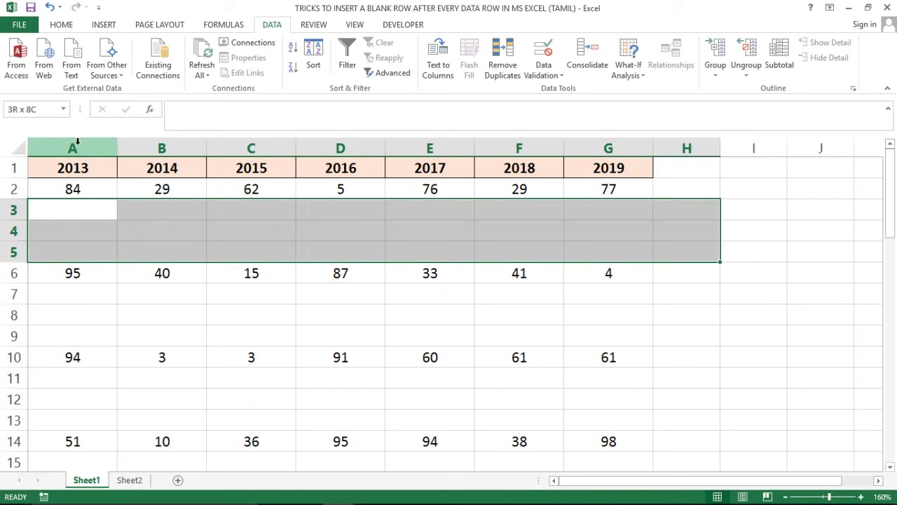
pyautogui.hotkey('shift', 'Left')
# - Check the remaining blank-row blocks down the 2013 column
pyautogui.press('Down')
pyautogui.press('Down')
pyautogui.press('Down')
pyautogui.press('Down')
pyautogui.hotkey('shift', 'Down')
pyautogui.hotkey('shift', 'Down')
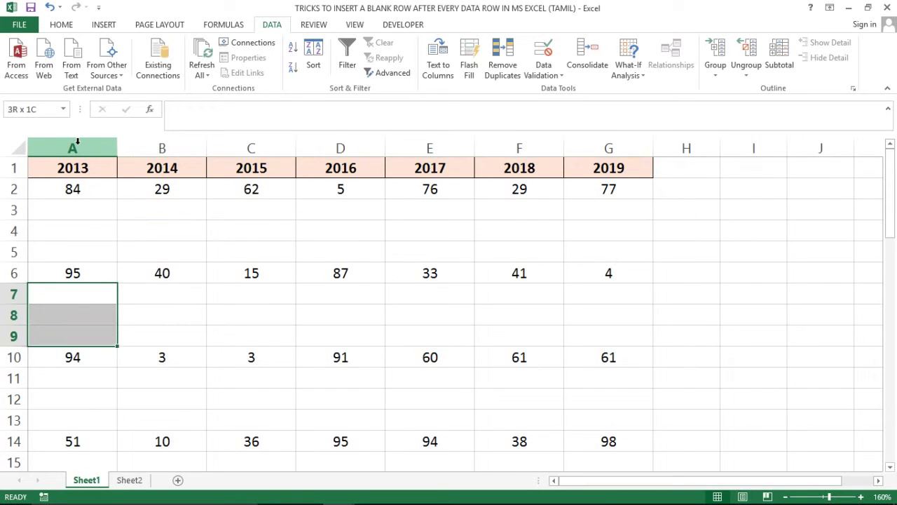
pyautogui.hotkey('shift', 'Right')
pyautogui.hotkey('shift', 'Right')
pyautogui.hotkey('shift', 'Right')
pyautogui.hotkey('shift', 'Right')
pyautogui.hotkey('shift', 'Right')
pyautogui.hotkey('shift', 'Right')
pyautogui.press('Left')
pyautogui.press('Right')
pyautogui.press('Right')
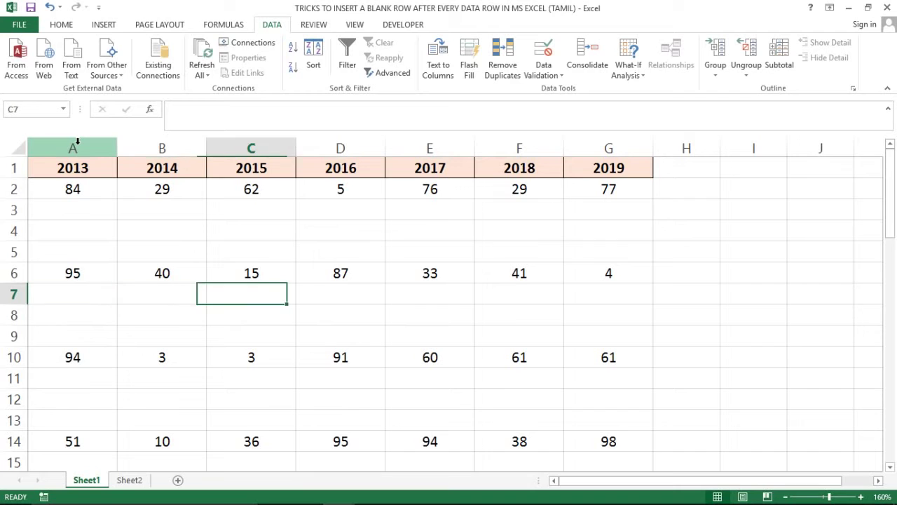
pyautogui.press('Up')
pyautogui.press('Up')
pyautogui.press('Up')
pyautogui.press('Left')
pyautogui.press('Left')
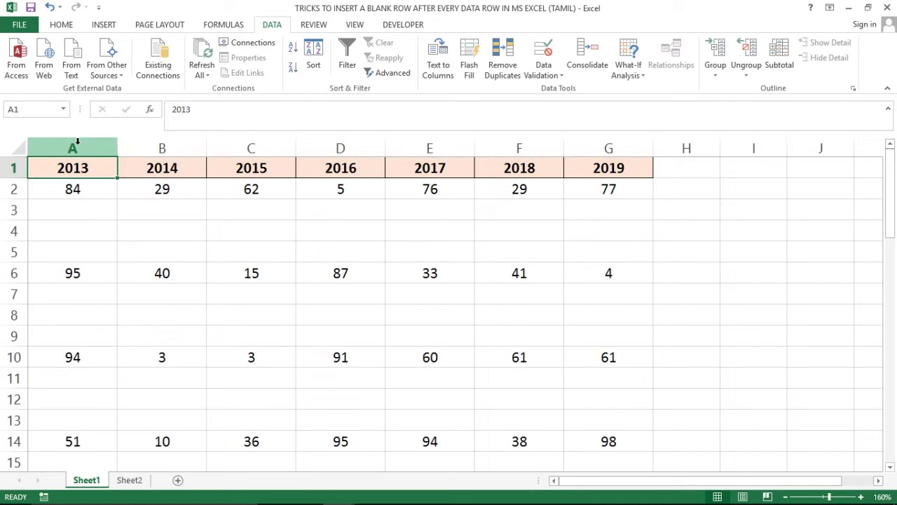
pyautogui.press('Down')
pyautogui.press('Down')
pyautogui.press('Down')
pyautogui.press('Down')
pyautogui.press('Down')
pyautogui.press('Down')
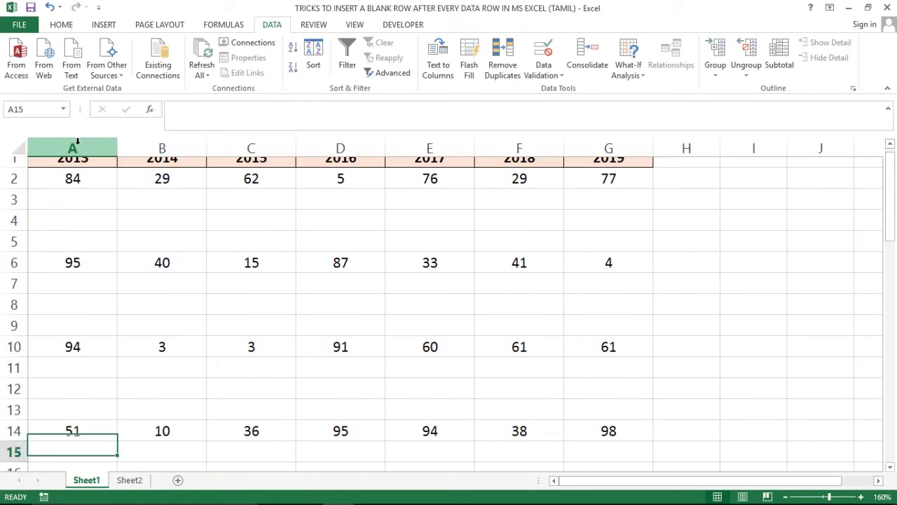
pyautogui.press('Down')
pyautogui.press('Down')
pyautogui.press('Down')
pyautogui.press('Down')
pyautogui.press('Down')
pyautogui.press('Down')
pyautogui.press('Down')
pyautogui.press('Down')
pyautogui.press('Down')
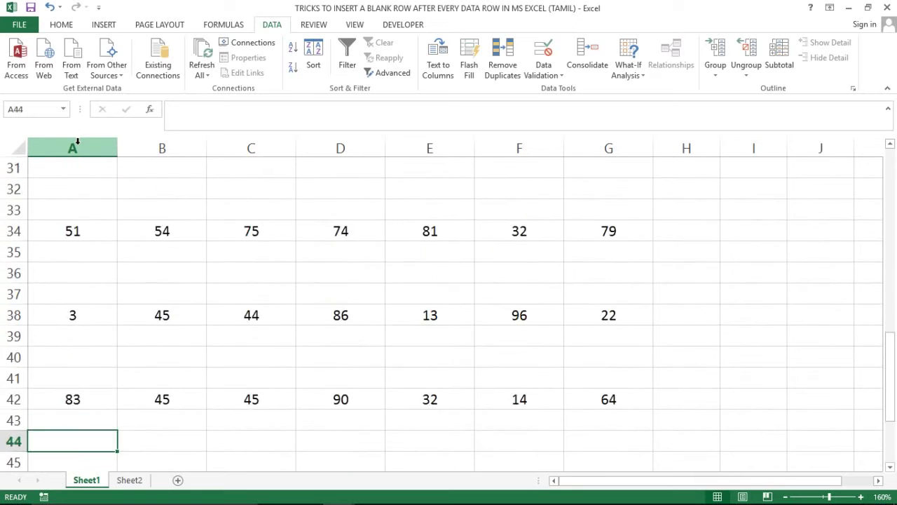
pyautogui.press('Down')
pyautogui.press('Down')
pyautogui.press('Down')
pyautogui.hotkey('ctrl', 'Up')
pyautogui.hotkey('ctrl', 'Up')
pyautogui.hotkey('ctrl', 'Up')
pyautogui.hotkey('ctrl', 'Up')
pyautogui.hotkey('ctrl', 'Up')
pyautogui.hotkey('ctrl', 'Up')
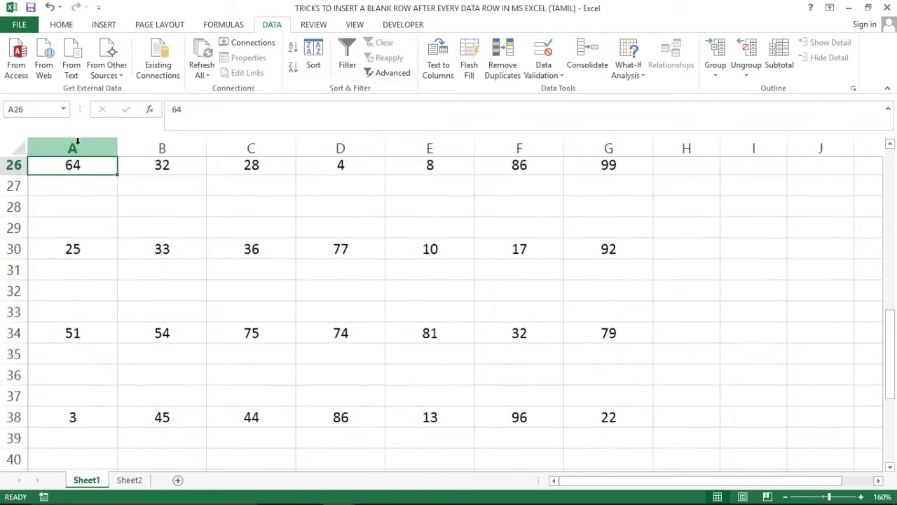
pyautogui.hotkey('ctrl', 'Up')
pyautogui.hotkey('ctrl', 'Up')
pyautogui.hotkey('ctrl', 'Up')
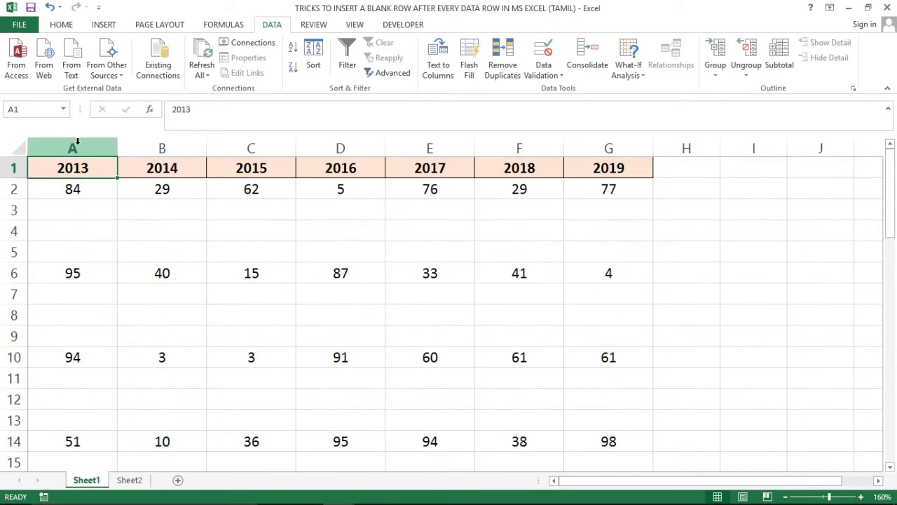
# - Turn on filters for the year headers with Alt, A, T and open the 2013 filter list
pyautogui.press('alt')
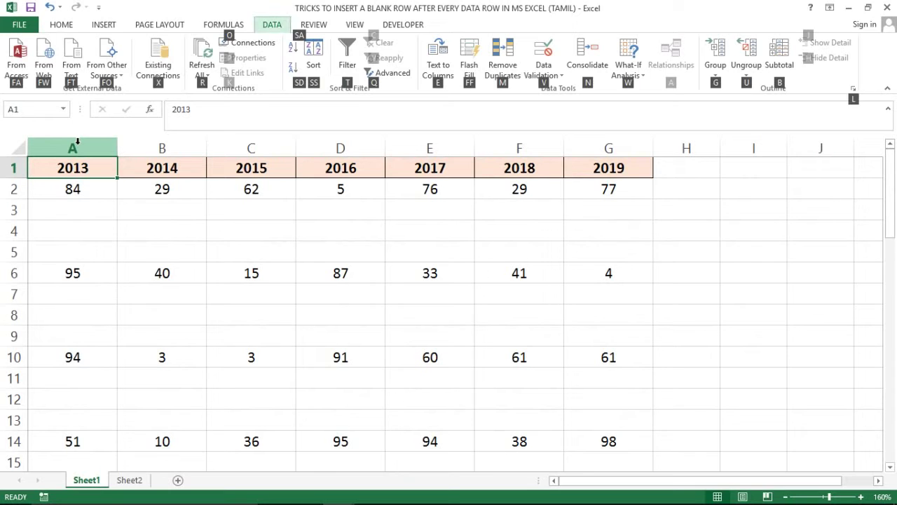
pyautogui.press('a')
pyautogui.press('t')
pyautogui.press('Right')
pyautogui.press('Left')
pyautogui.hotkey('alt', 'Down')
# - Close the 2013 filter list and switch filtering off for the table
pyautogui.press('Down')
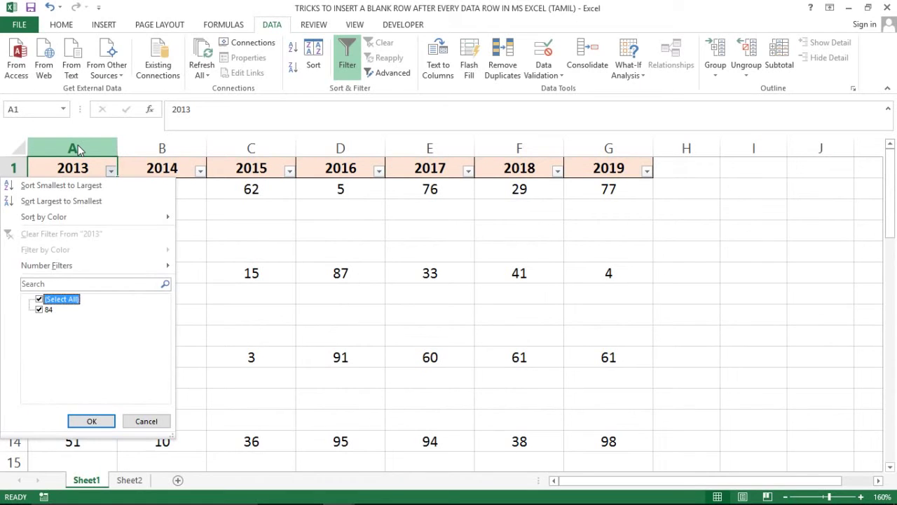
pyautogui.press('Down')
pyautogui.press('Tab')
pyautogui.hotkey('shift', 'Tab')
pyautogui.hotkey('shift', 'Tab')
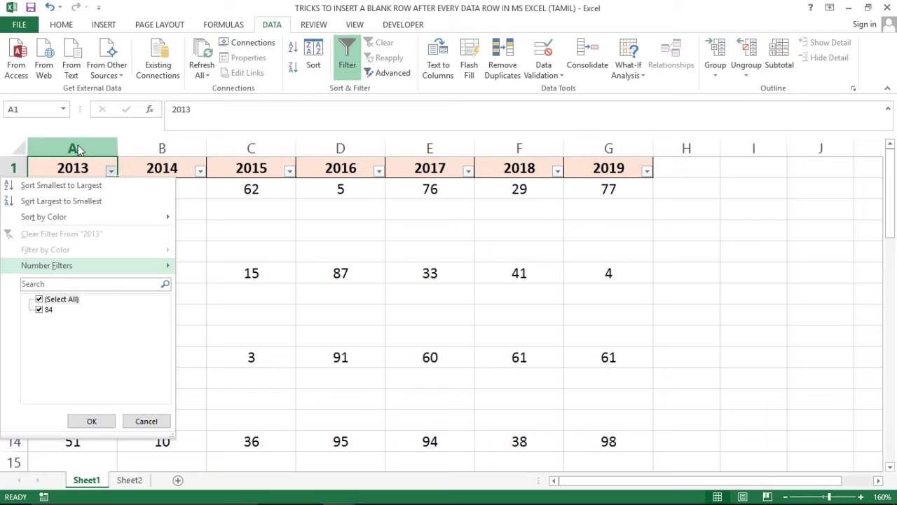
pyautogui.press('Tab')
pyautogui.press('Tab')
pyautogui.press('Return')
pyautogui.press('alt')
pyautogui.press('a')
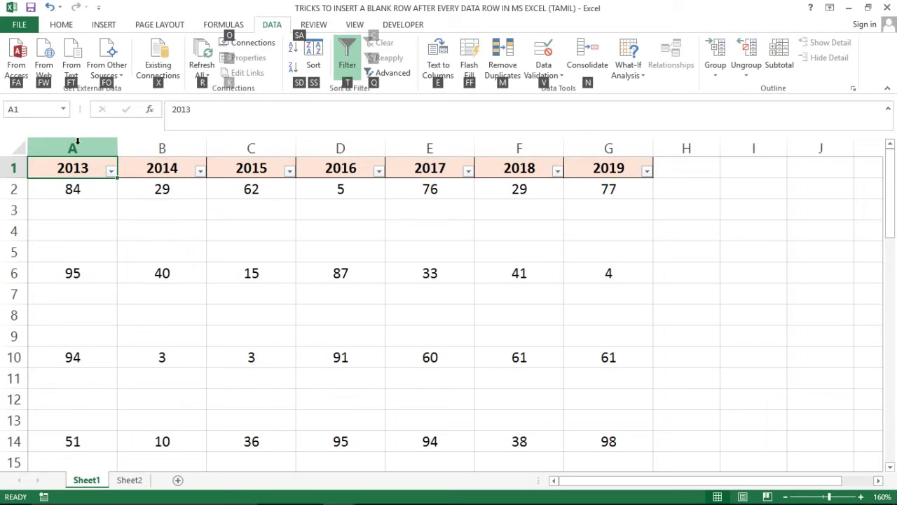
pyautogui.press('t')
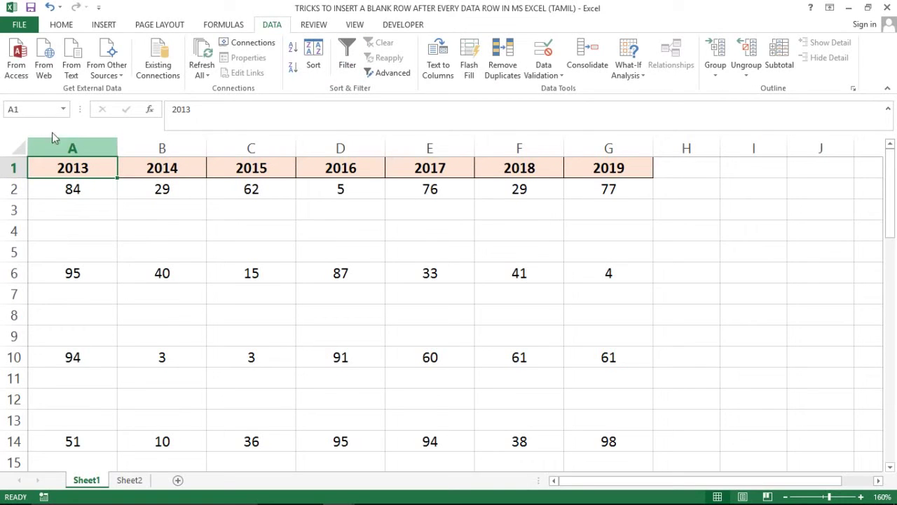
# - Select the whole sheet, turn filtering back on, and check the 2013 dropdown without changes
pyautogui.click(14, 143)
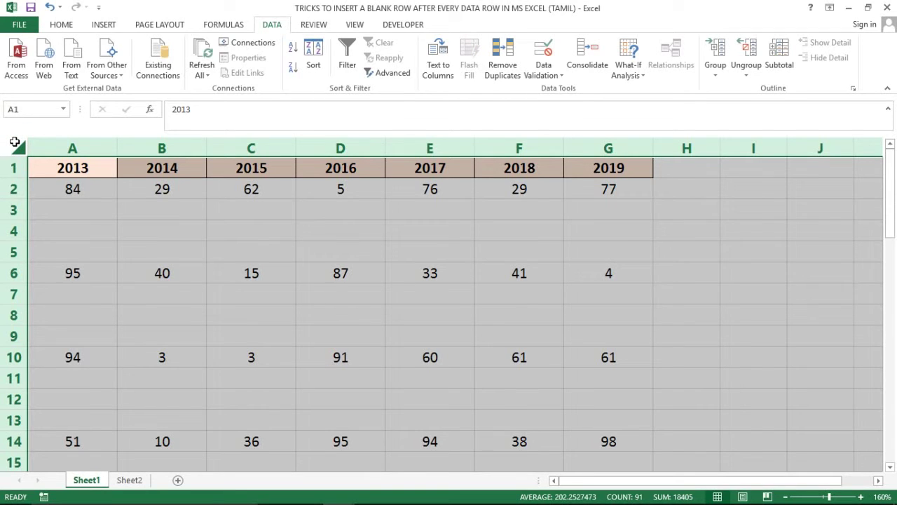
pyautogui.press('alt')
pyautogui.press('a')
pyautogui.press('t')
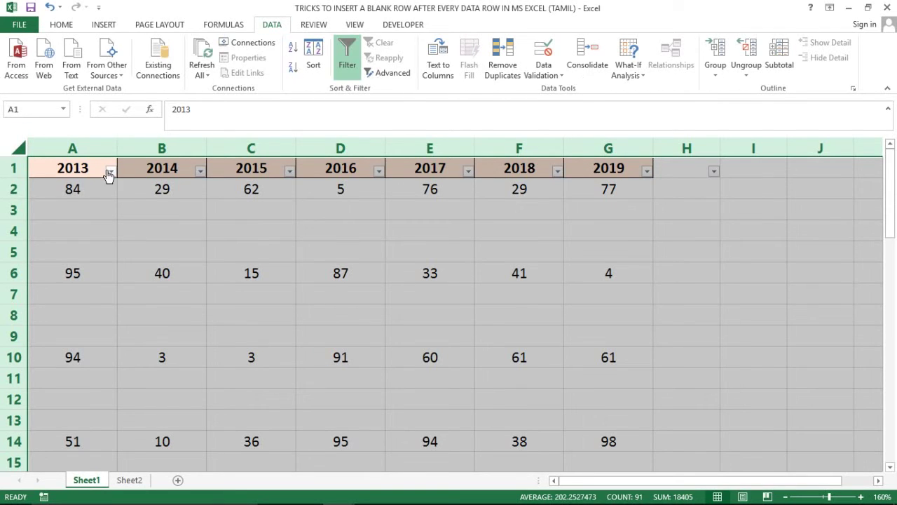
pyautogui.click(110, 171)
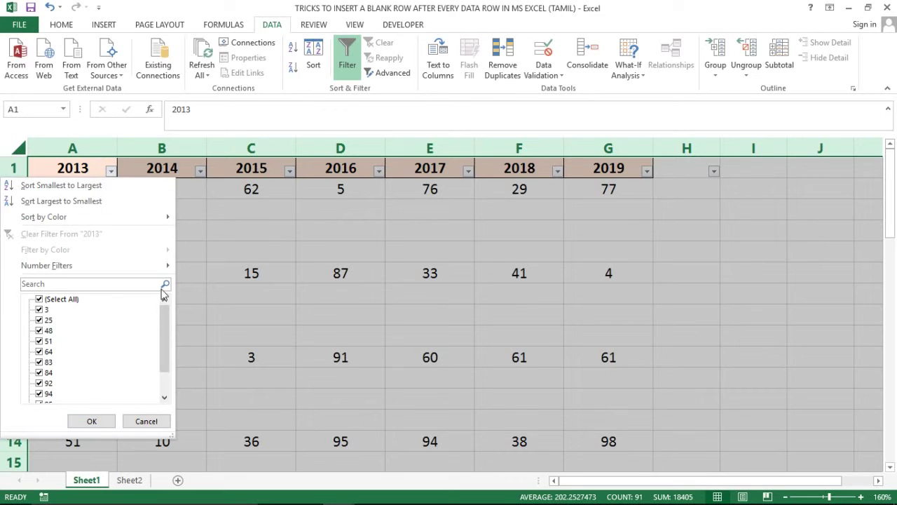
pyautogui.moveTo(166, 319); pyautogui.dragTo(171, 350)
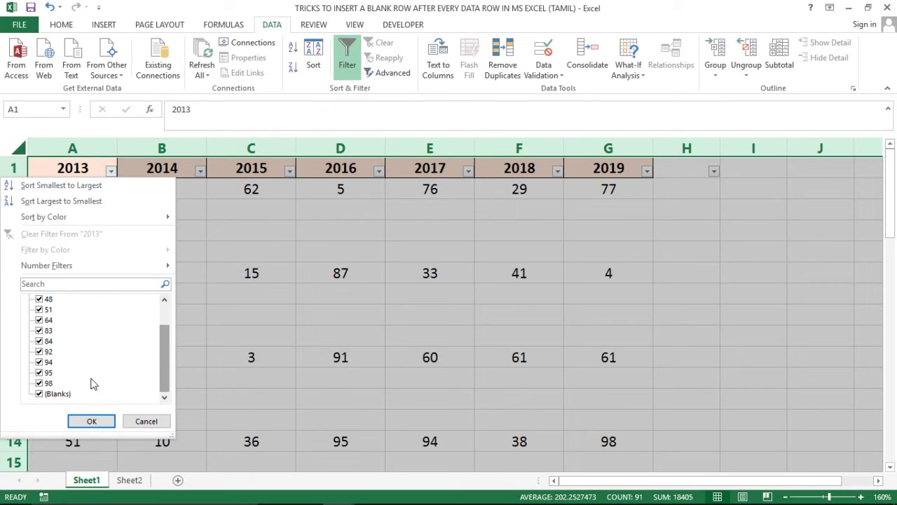
pyautogui.click(147, 421)
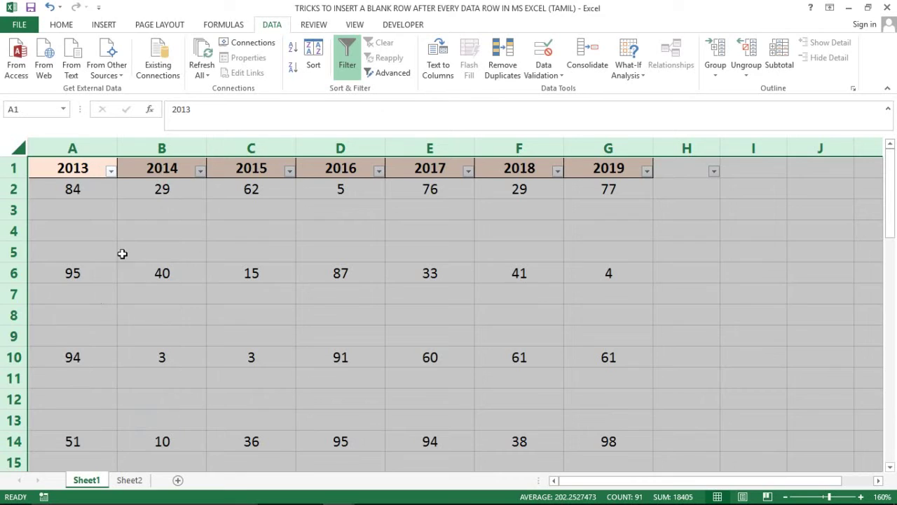
# - From the 2014 header, toggle filtering off and on, then dismiss the 2013 dropdown unchanged
pyautogui.moveTo(137, 228); pyautogui.dragTo(154, 171)
pyautogui.click(155, 170)
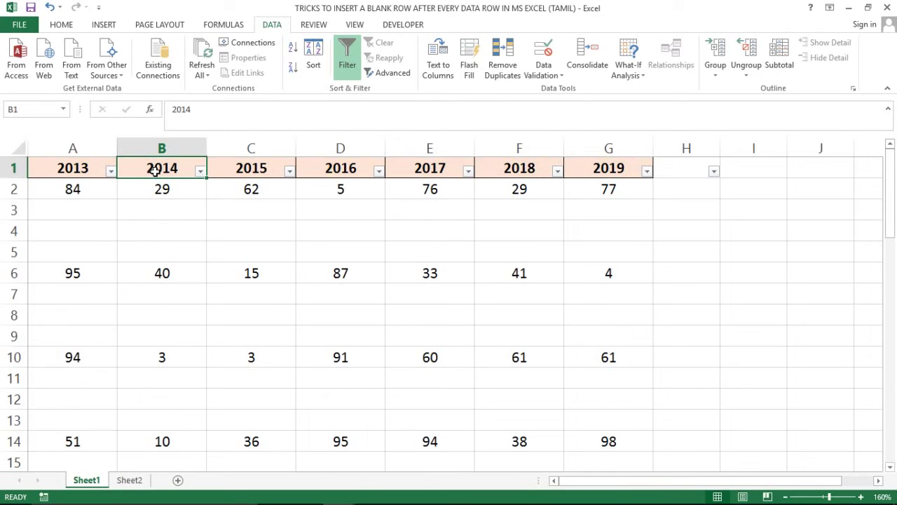
pyautogui.hotkey('alt', 'a')
pyautogui.press('t')
pyautogui.hotkey('alt', 'a')
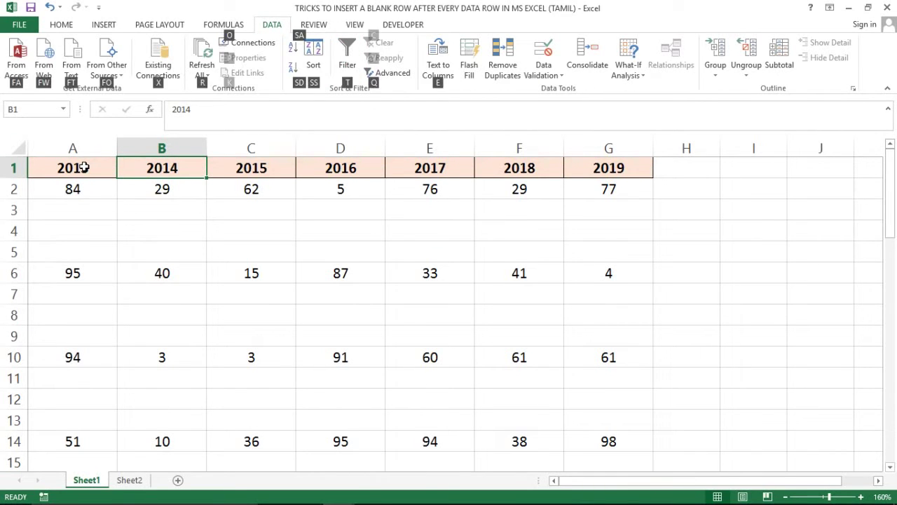
pyautogui.press('t')
pyautogui.click(110, 172)
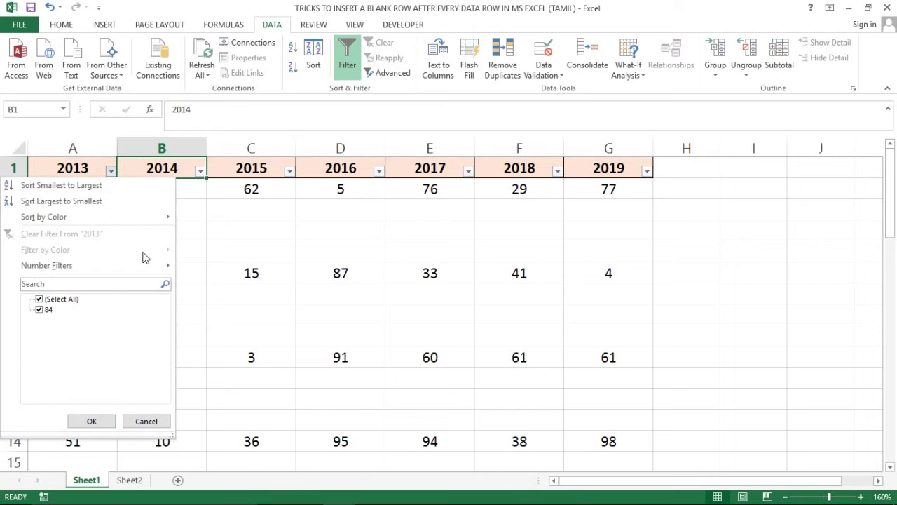
pyautogui.click(146, 421)
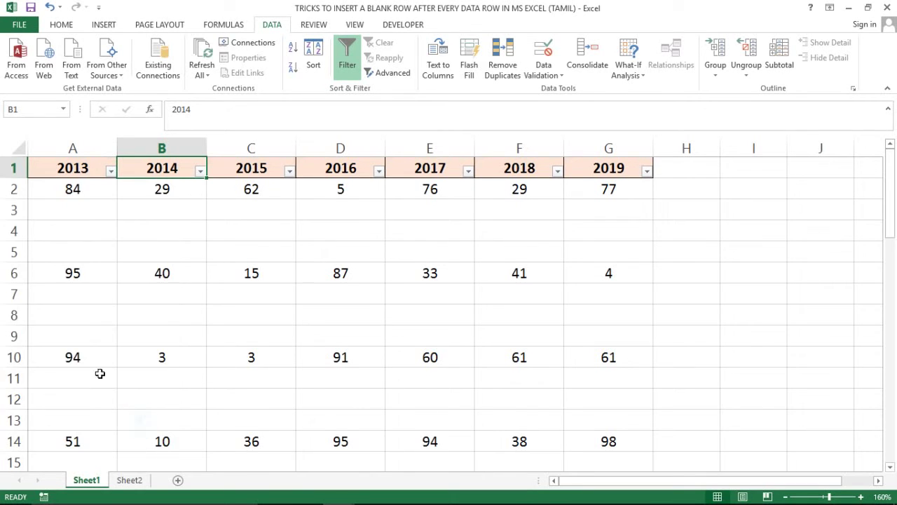
# - Turn filtering off, return to the 2013 header, and select the entire sheet
pyautogui.click(91, 268)
pyautogui.hotkey('ctrl', 'Home')
pyautogui.hotkey('alt', 'a')
pyautogui.press('t')
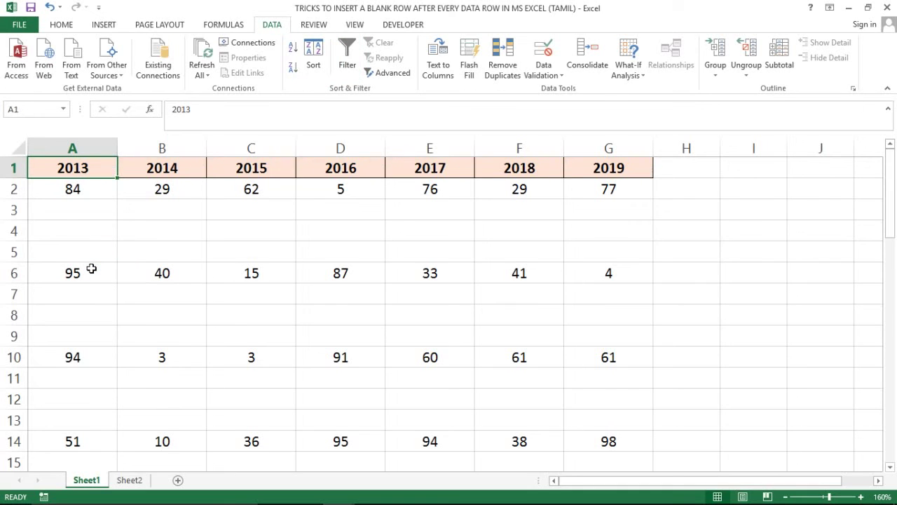
pyautogui.press('Down')
pyautogui.press('Down')
pyautogui.press('Down')
pyautogui.hotkey('shift', 'space')
pyautogui.hotkey('shift', 'Up')
pyautogui.hotkey('shift', 'Up')
pyautogui.press('Up')
pyautogui.press('Up')
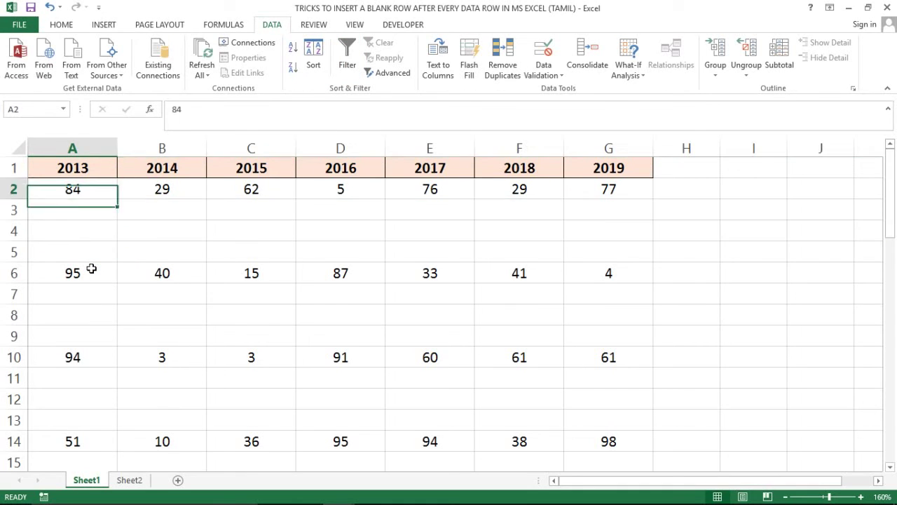
pyautogui.press('Up')
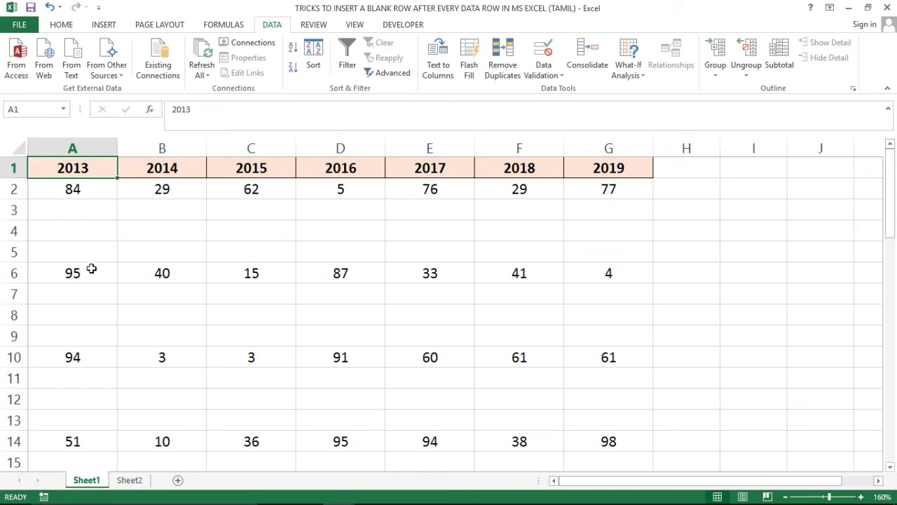
pyautogui.hotkey('ctrl', 'a')
pyautogui.hotkey('ctrl', 'a')
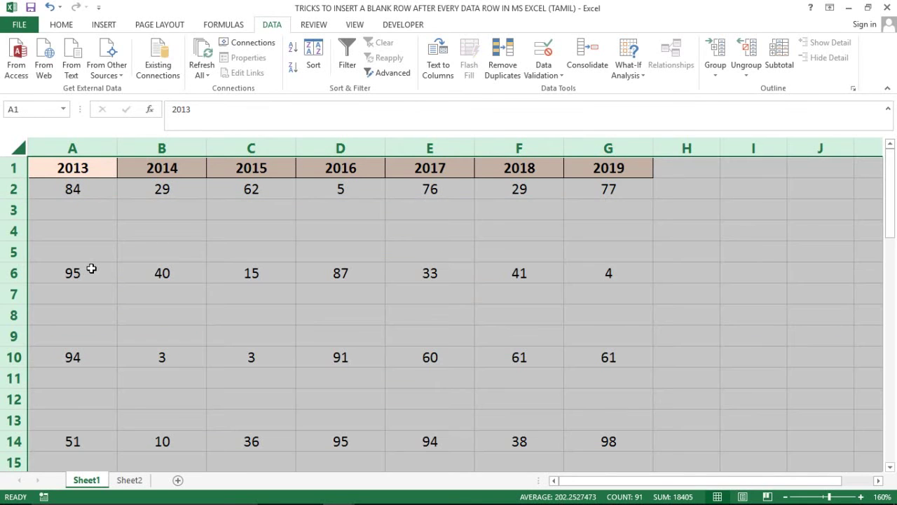
# - Filter the 2013 column to (Blanks) only, leaving 36 of 48 rows showing
pyautogui.press('alt')
pyautogui.press('a')
pyautogui.press('t')
pyautogui.hotkey('alt', 'Down')
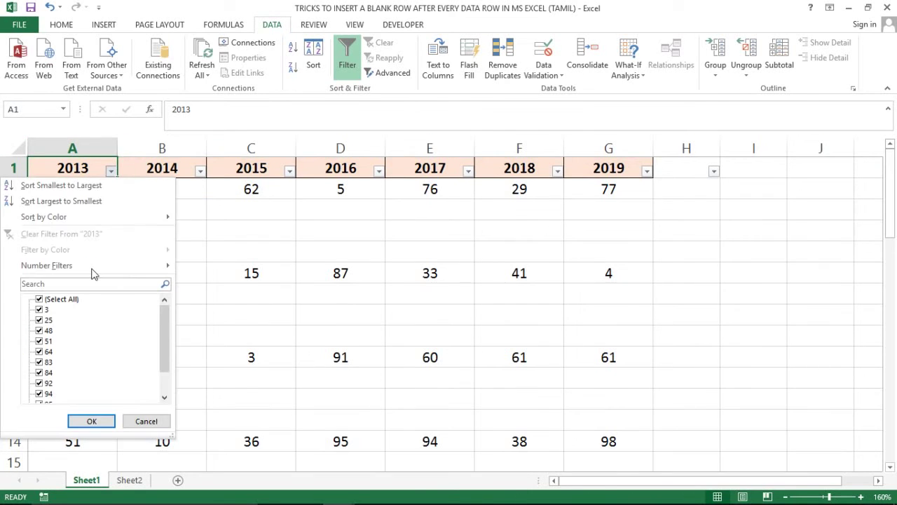
pyautogui.press('Tab')
pyautogui.press('space')
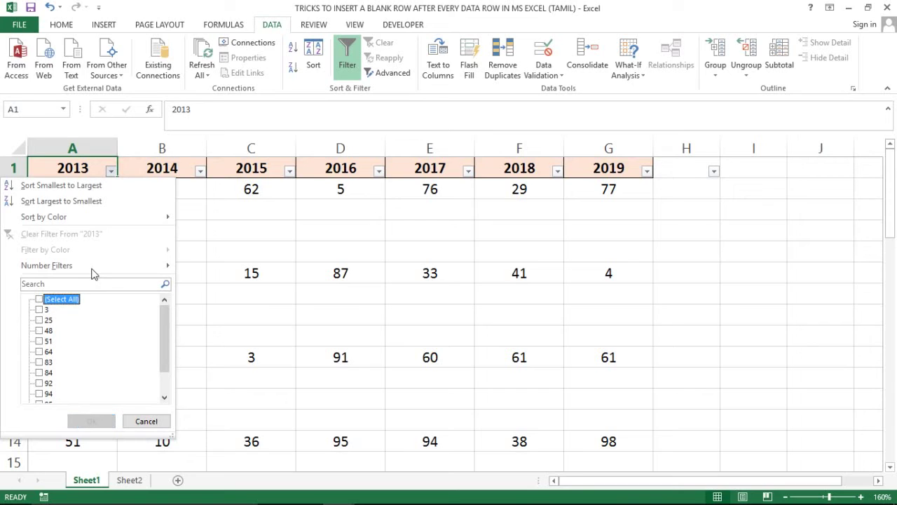
pyautogui.press('End')
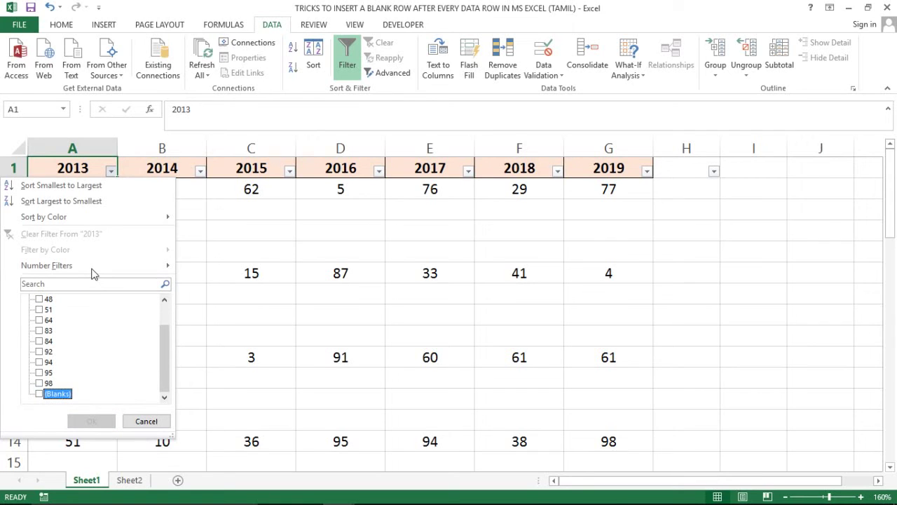
pyautogui.press('space')
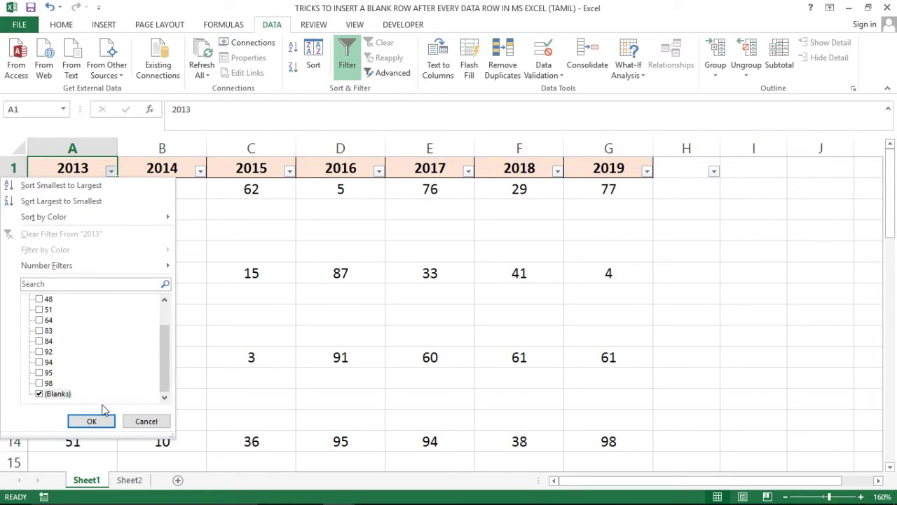
pyautogui.click(94, 422)
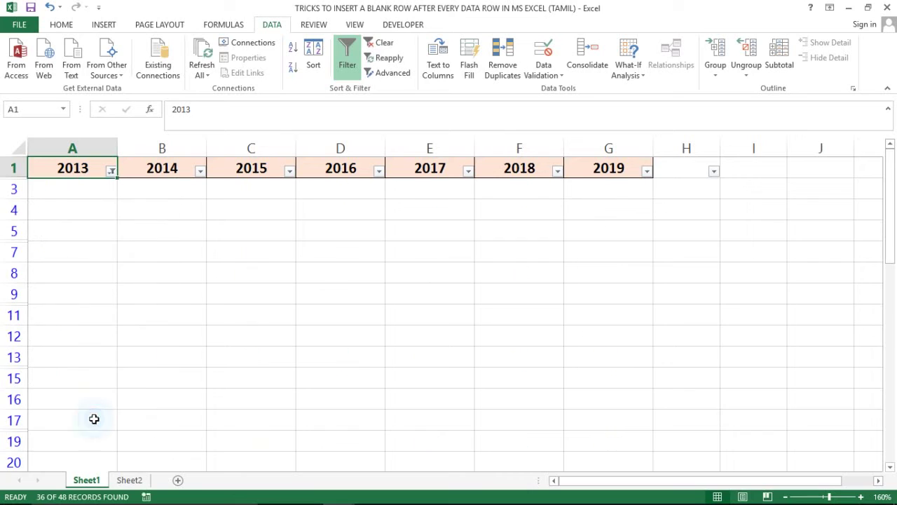
pyautogui.click(89, 194)
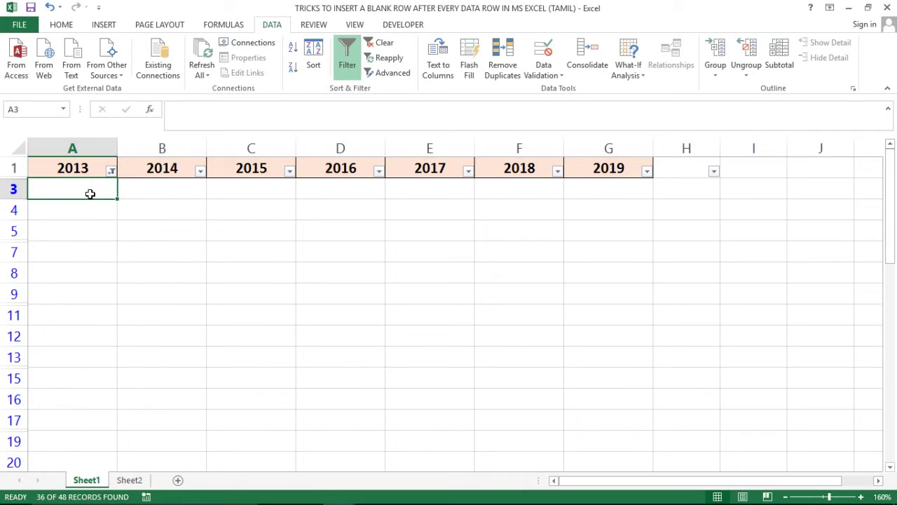
# - Select the visible blank rows from row 3 downward and delete them
pyautogui.press('Up')
pyautogui.click(90, 194)
pyautogui.hotkey('shift', 'space')
pyautogui.hotkey('shift', 'Down')
pyautogui.hotkey('shift', 'Down')
pyautogui.hotkey('shift', 'Down')
pyautogui.hotkey('shift', 'Down')
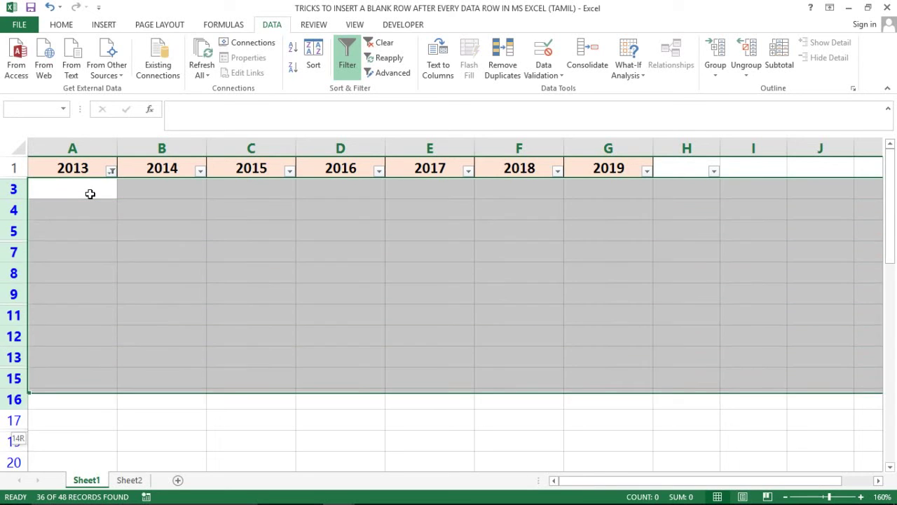
pyautogui.hotkey('shift', 'Down')
pyautogui.hotkey('shift', 'Down')
pyautogui.hotkey('shift', 'Down')
pyautogui.hotkey('shift', 'Down')
pyautogui.hotkey('shift', 'Down')
pyautogui.hotkey('shift', 'Down')
pyautogui.hotkey('shift', 'Down')
pyautogui.hotkey('shift', 'Down')
pyautogui.hotkey('shift', 'Down')
pyautogui.hotkey('shift', 'Down')
pyautogui.hotkey('shift', 'Down')
pyautogui.hotkey('shift', 'Down')
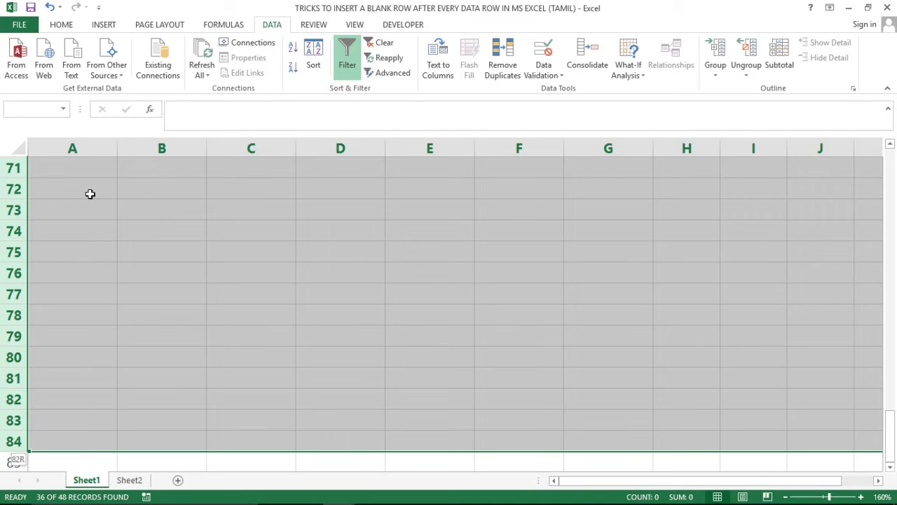
pyautogui.hotkey('shift', 'Down')
pyautogui.hotkey('shift', 'Down')
pyautogui.hotkey('shift', 'Down')
pyautogui.hotkey('shift', 'Down')
pyautogui.hotkey('shift', 'Down')
pyautogui.hotkey('shift', 'Down')
pyautogui.hotkey('shift', 'Down')
pyautogui.hotkey('shift', 'Down')
pyautogui.hotkey('shift', 'Down')
pyautogui.hotkey('shift', 'Down')
pyautogui.hotkey('shift', 'Down')
pyautogui.hotkey('shift', 'Down')
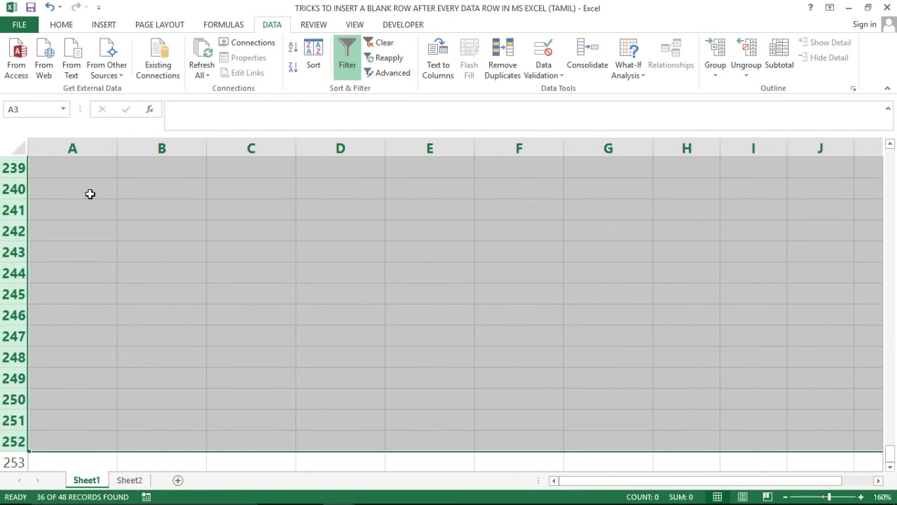
pyautogui.hotkey('ctrl', 'BackSpace')
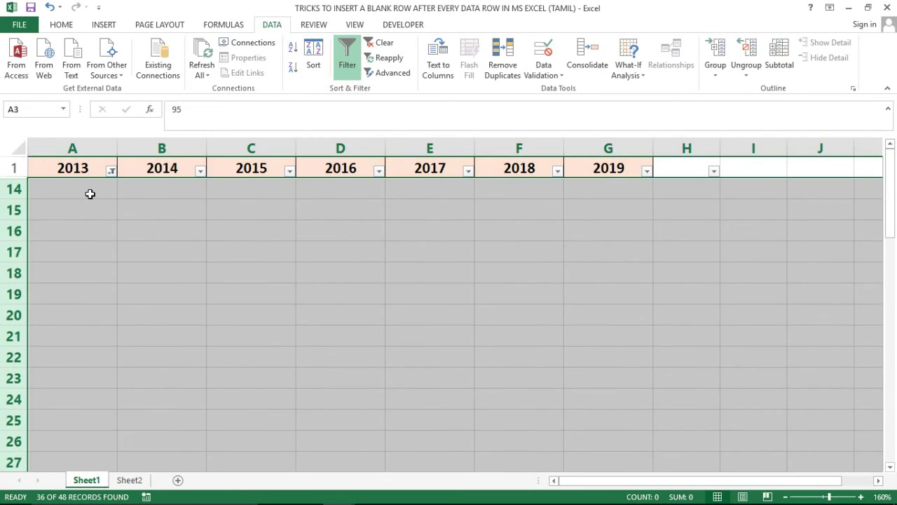
# - Turn the filter off so the year data sits in rows 2–13
pyautogui.hotkey('ctrl', 'Home')
pyautogui.hotkey('alt', 'a')
pyautogui.press('t')
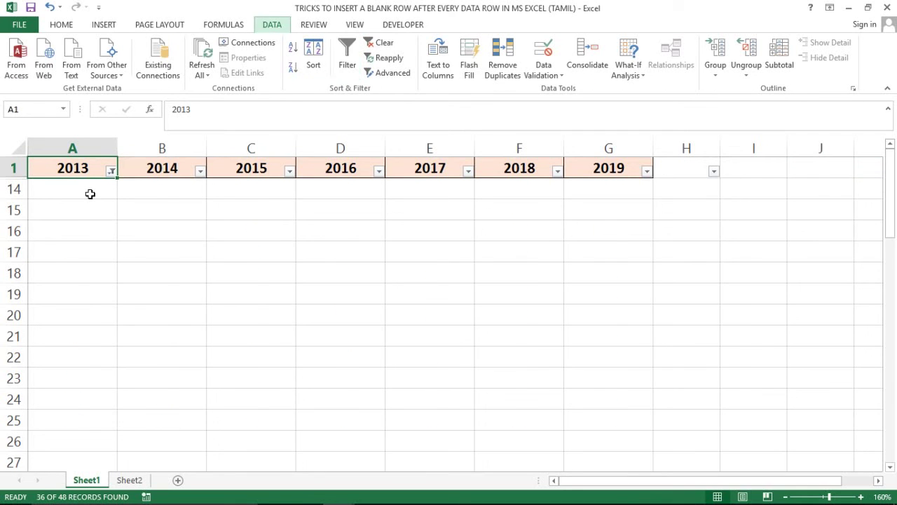
pyautogui.click(90, 194)
pyautogui.hotkey('ctrl', 'shift', 'Down')
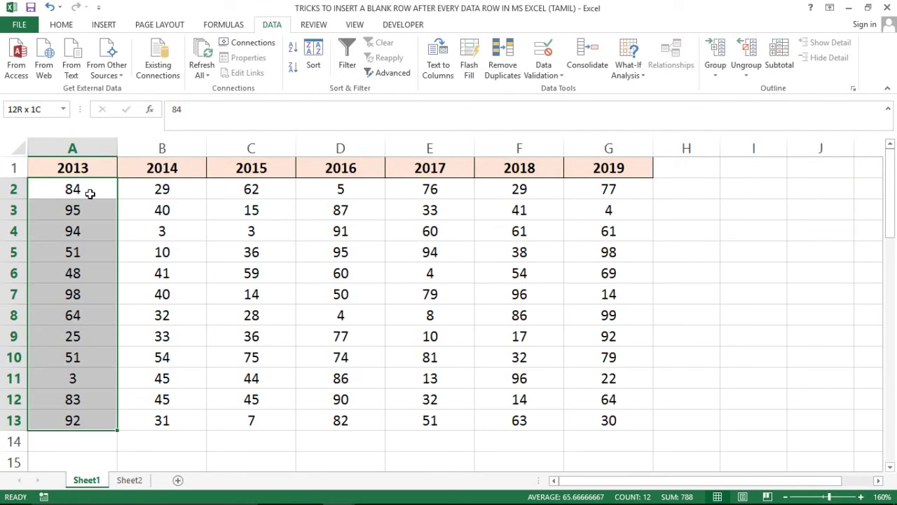
pyautogui.hotkey('ctrl', 'shift', 'Right')
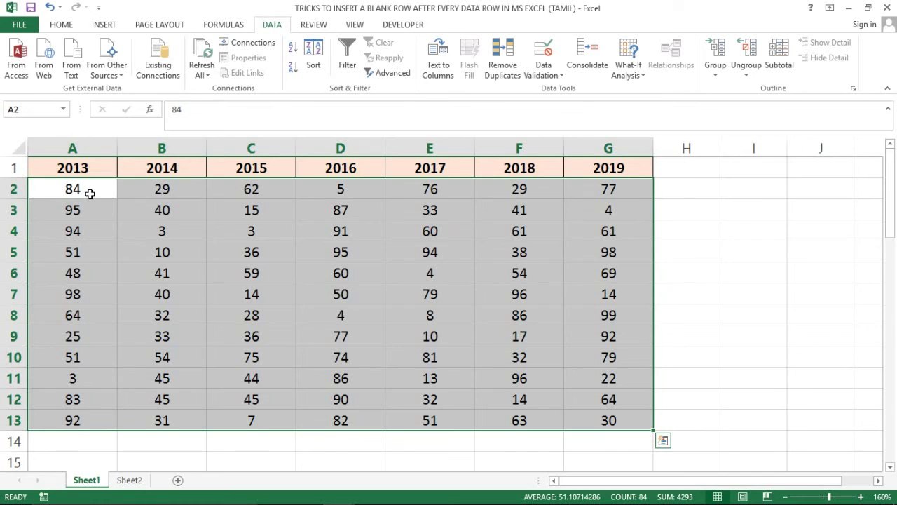
pyautogui.click(90, 193)
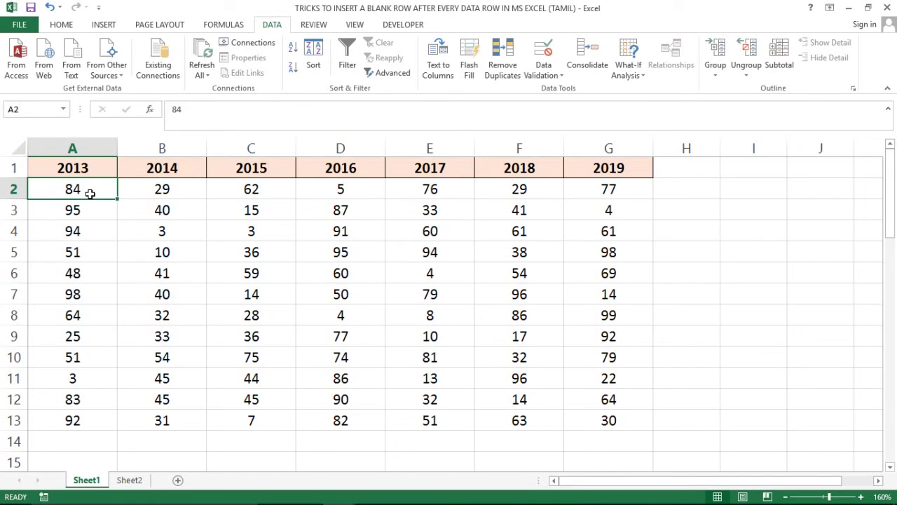
pyautogui.hotkey('ctrl', 'shift', 'Down')
pyautogui.hotkey('ctrl', 'shift', 'Right')
pyautogui.click(89, 194)
pyautogui.press('Up')
pyautogui.press('Down')
pyautogui.press('Up')
pyautogui.press('Right')
pyautogui.press('Right')
pyautogui.press('Right')
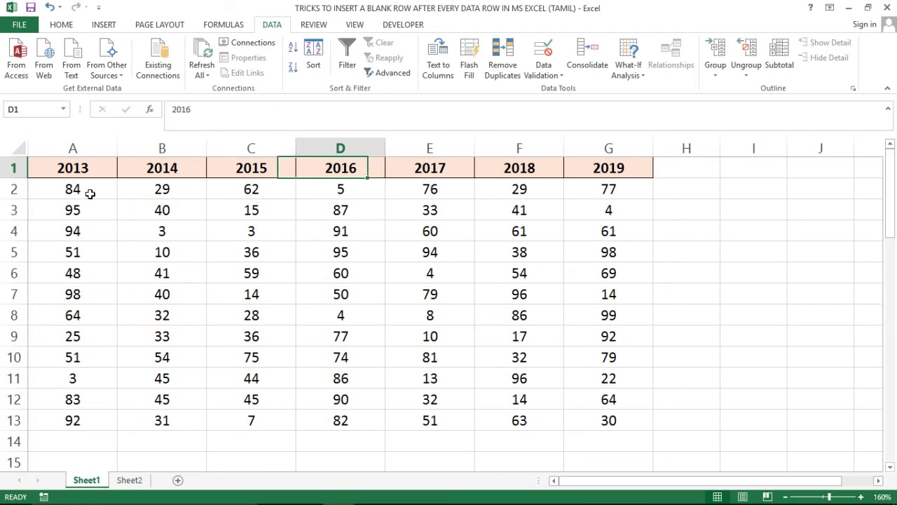
pyautogui.press('Right')
pyautogui.press('Right')
pyautogui.press('Right')
pyautogui.press('Left')
pyautogui.press('Left')
pyautogui.press('Left')
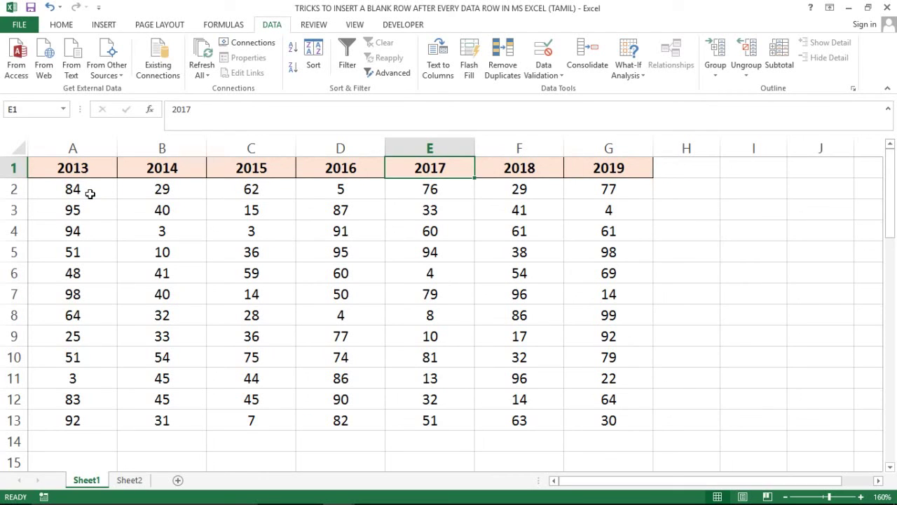
pyautogui.press('Left')
pyautogui.press('Left')
pyautogui.press('Left')
pyautogui.press('Down')
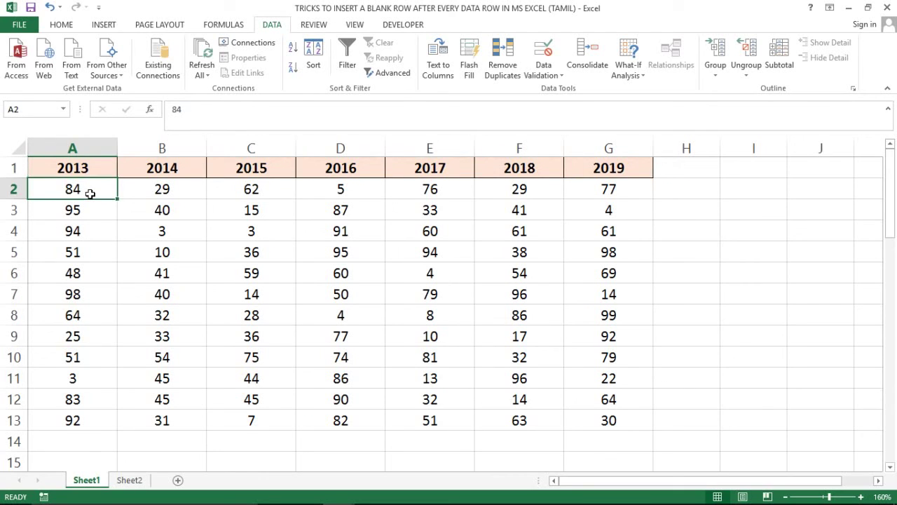